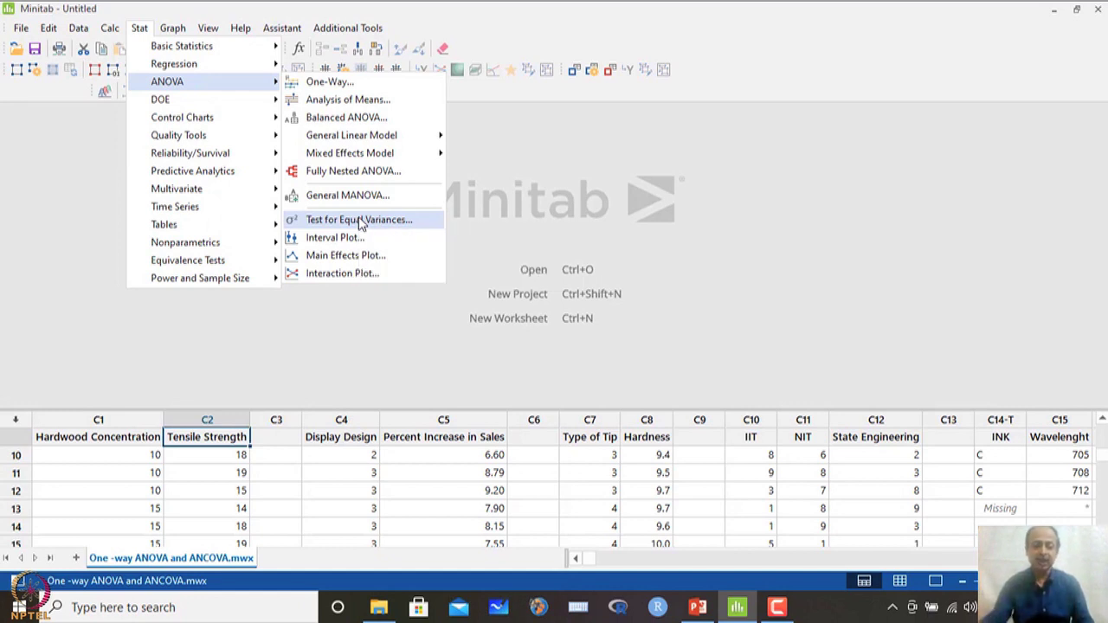
left_click(360, 222)
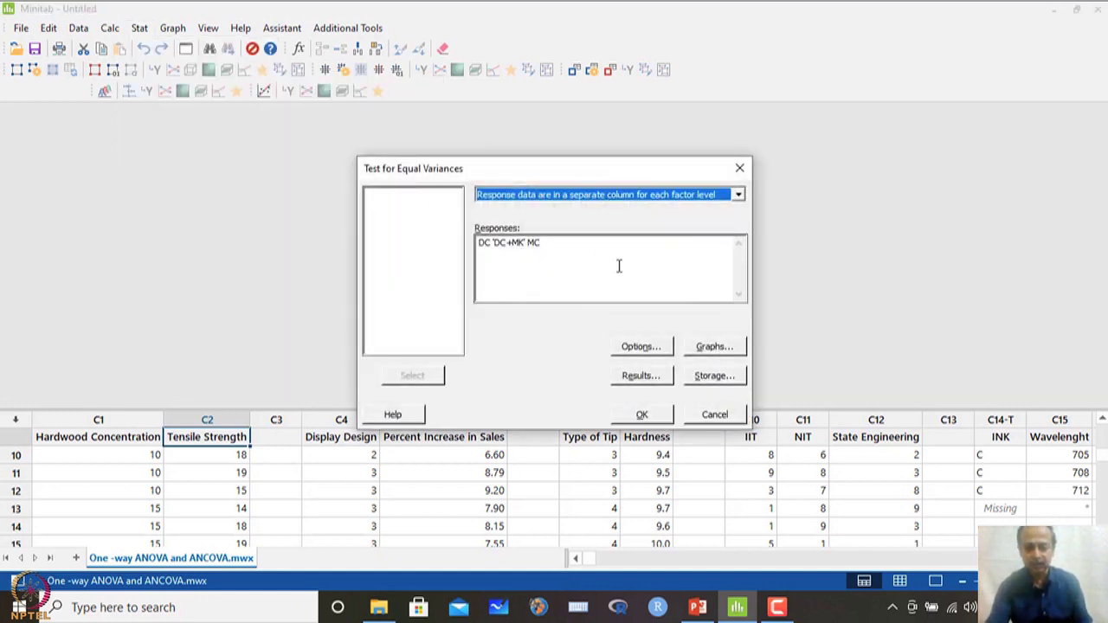
left_click(607, 243)
key("Delete")
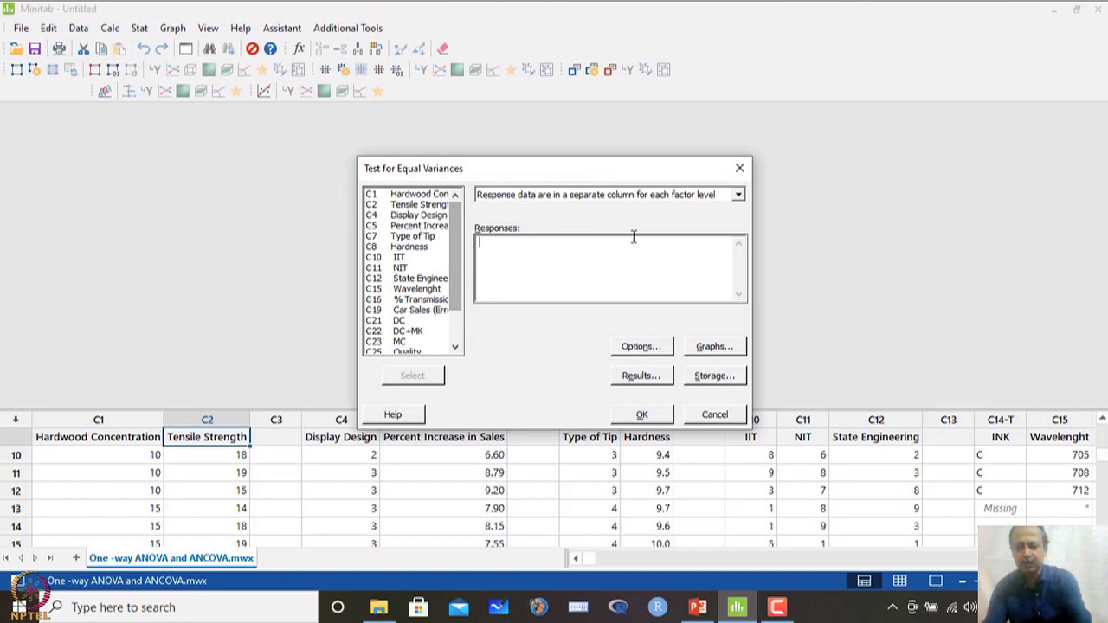
left_click(668, 202)
left_click(660, 217)
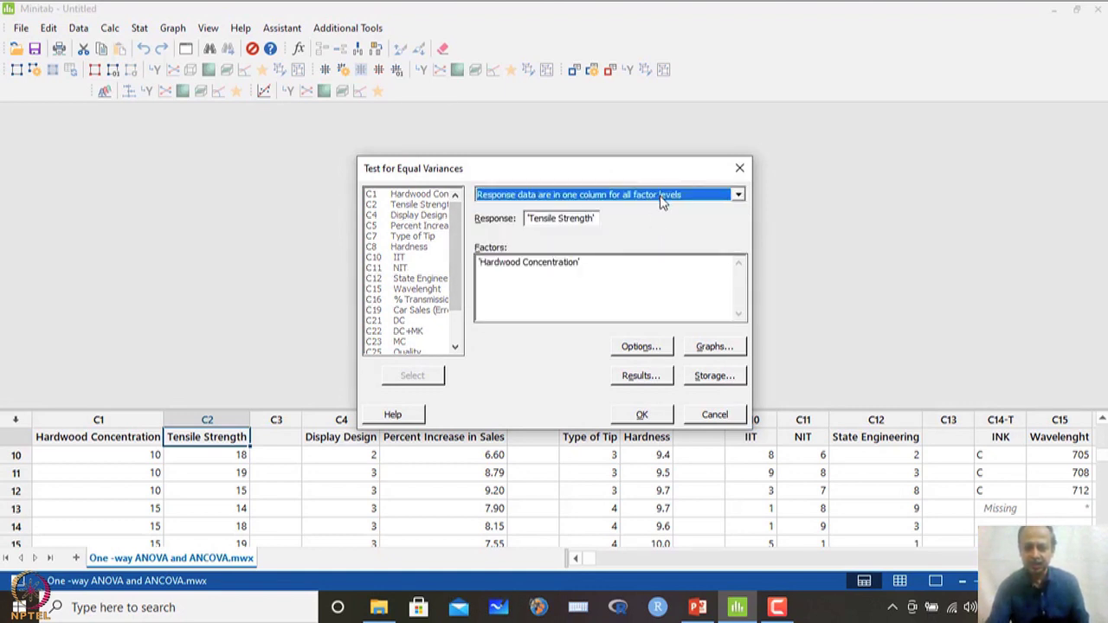
left_click(663, 197)
left_click(658, 217)
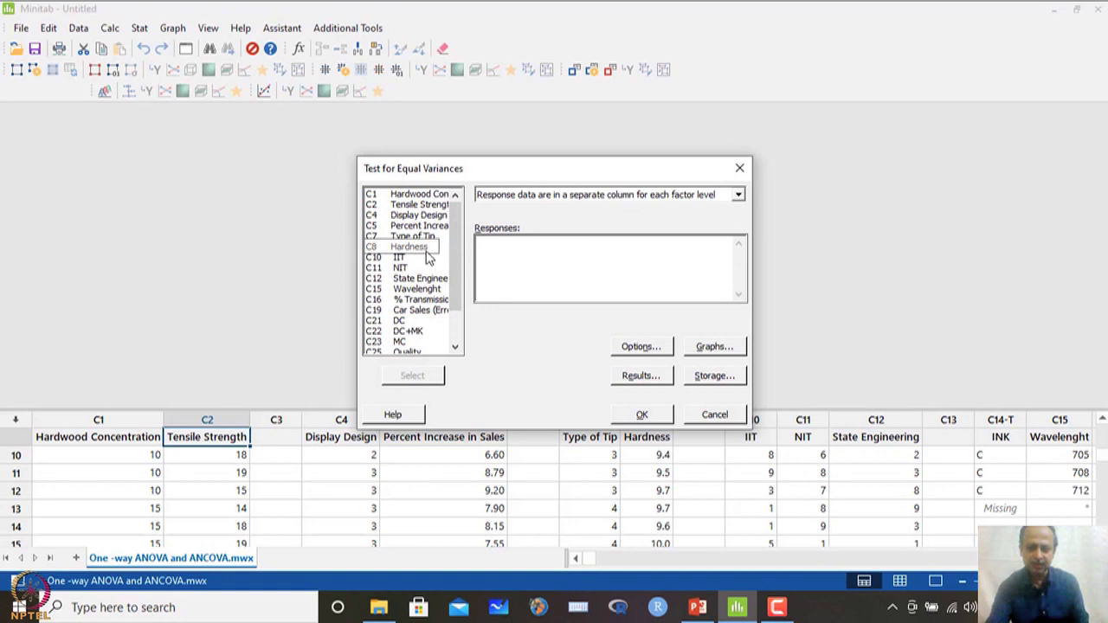
left_click(566, 267)
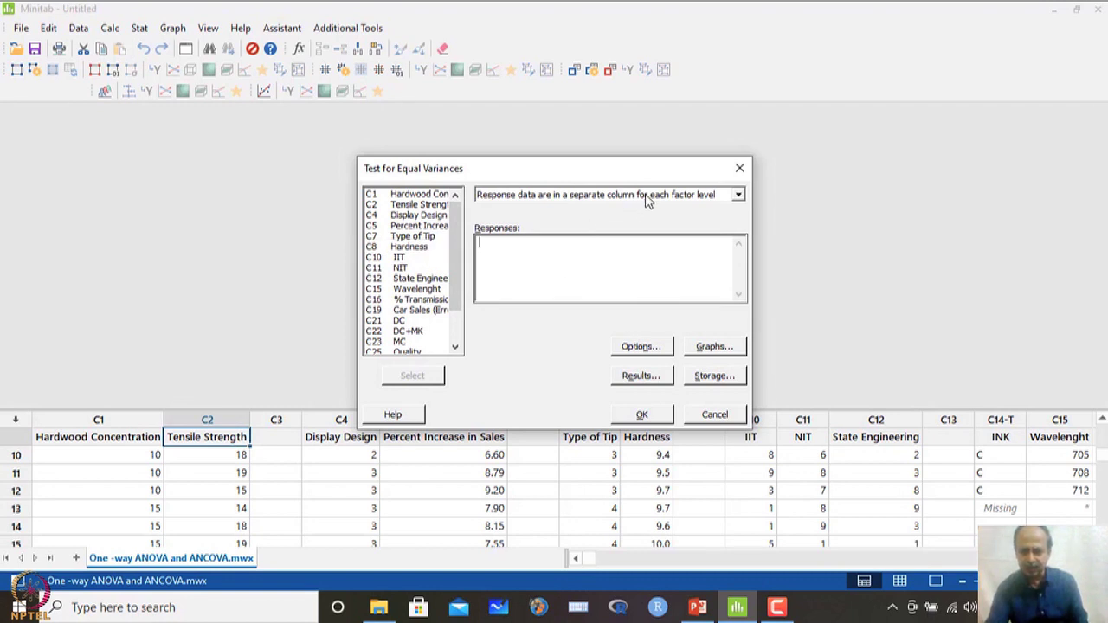
left_click(710, 197)
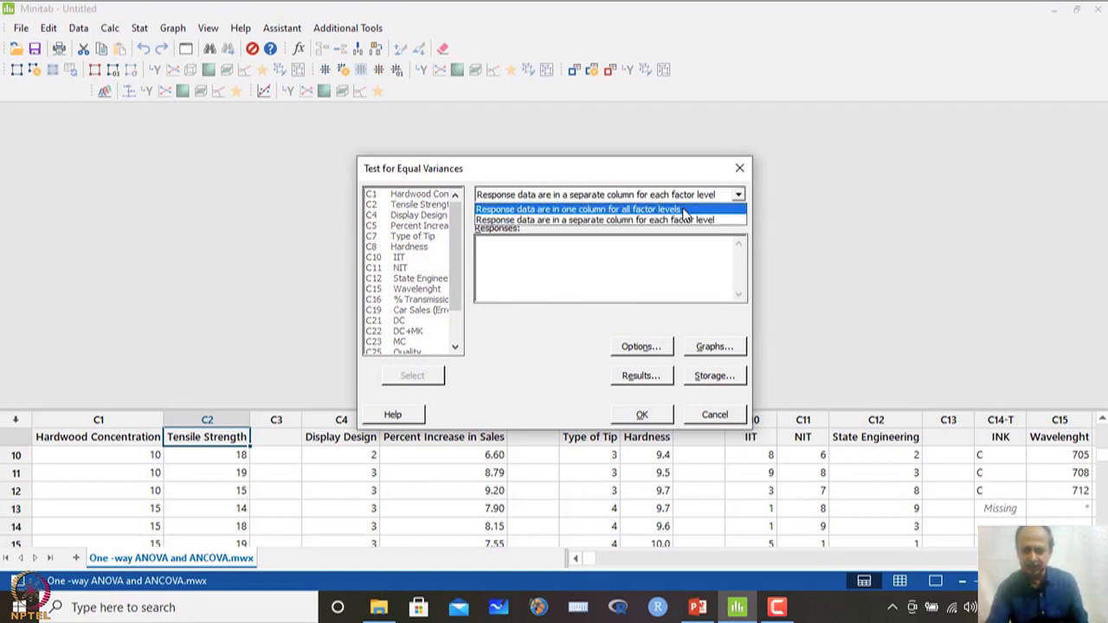
left_click(684, 210)
left_click(574, 222)
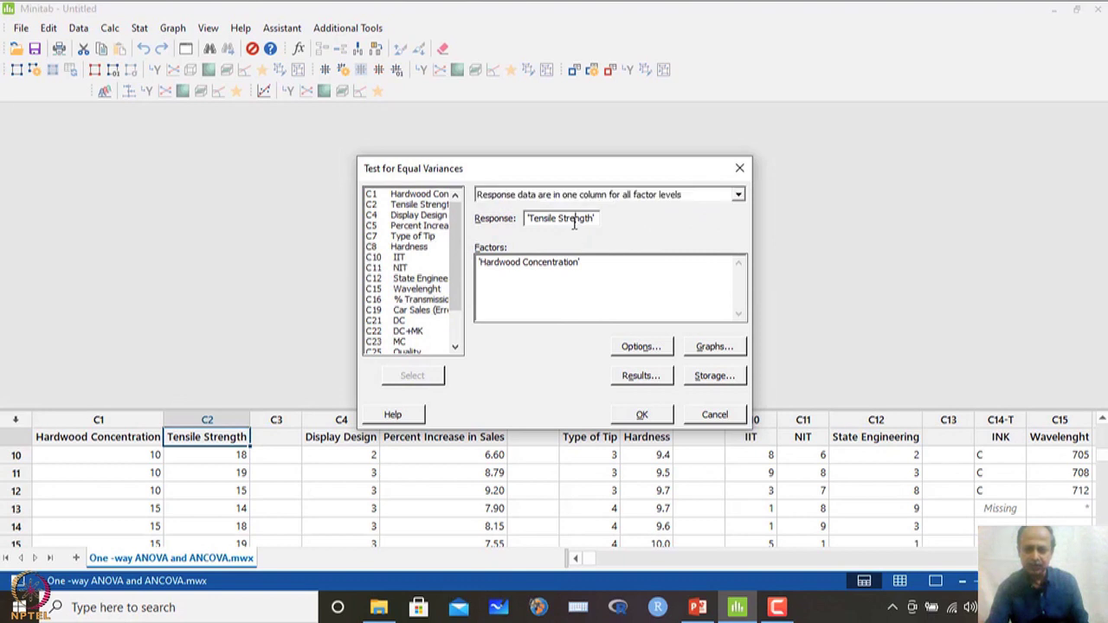
left_click_drag(524, 218, 606, 219)
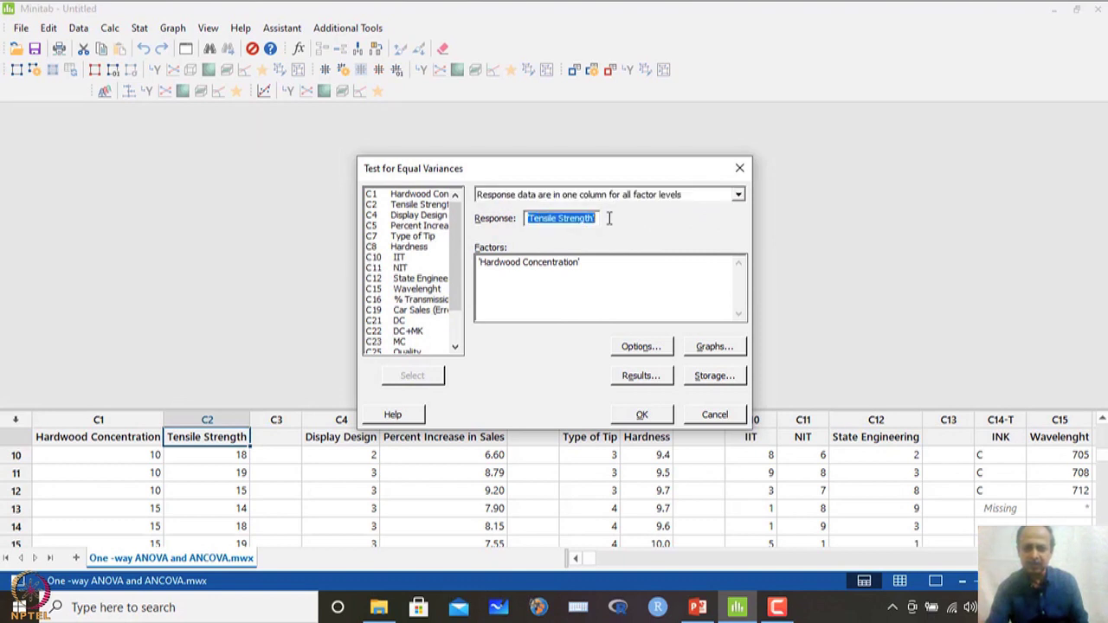
key("Tab")
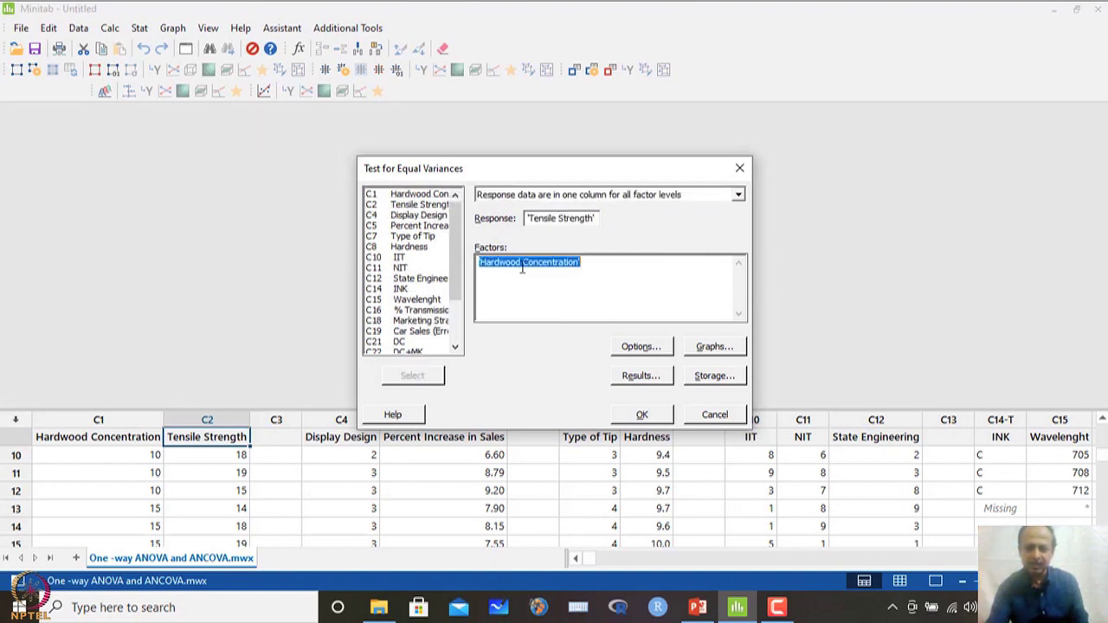
double_click(423, 195)
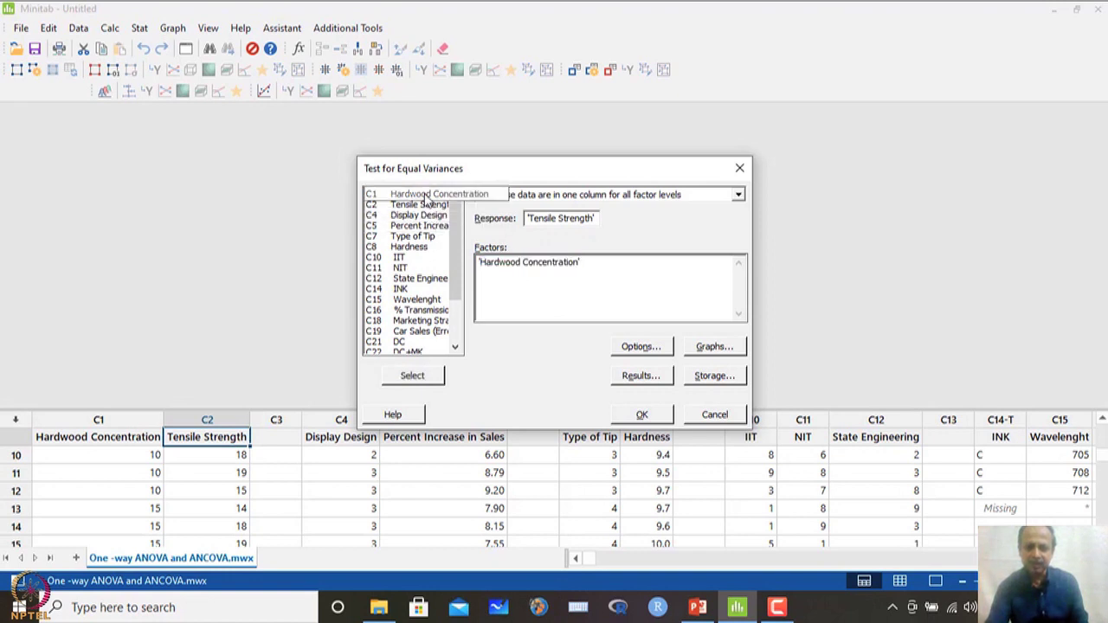
left_click(641, 348)
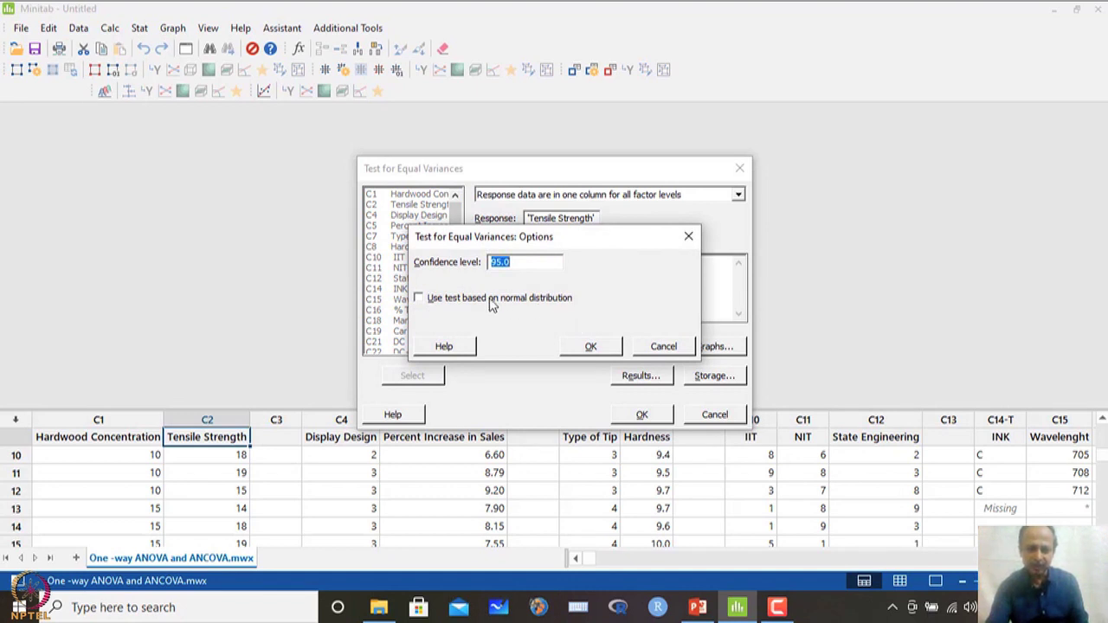
left_click(664, 347)
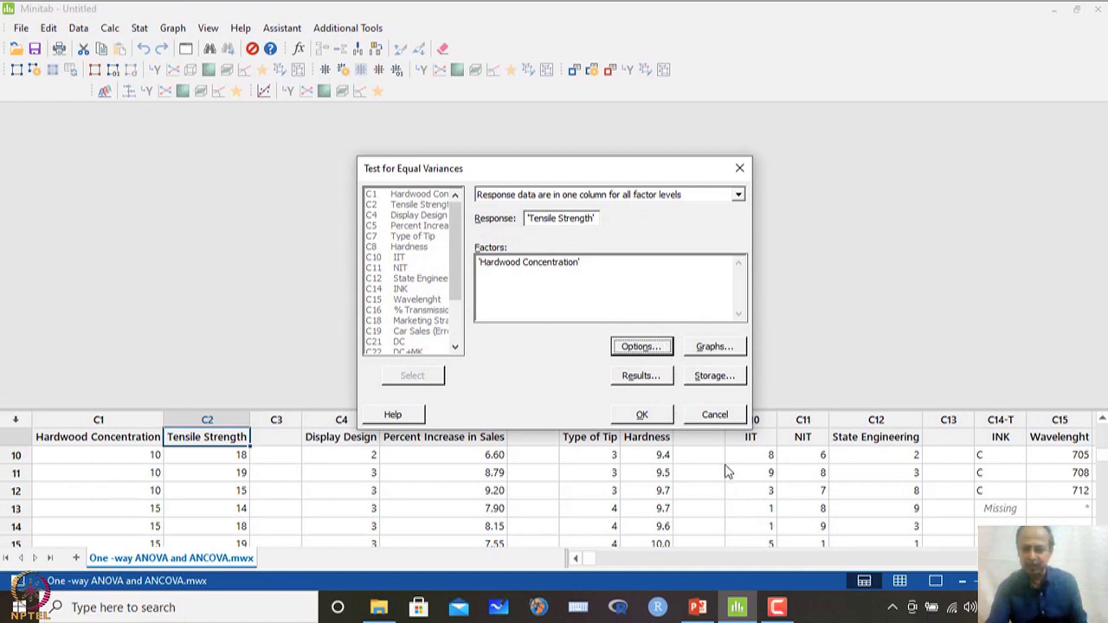
left_click(723, 415)
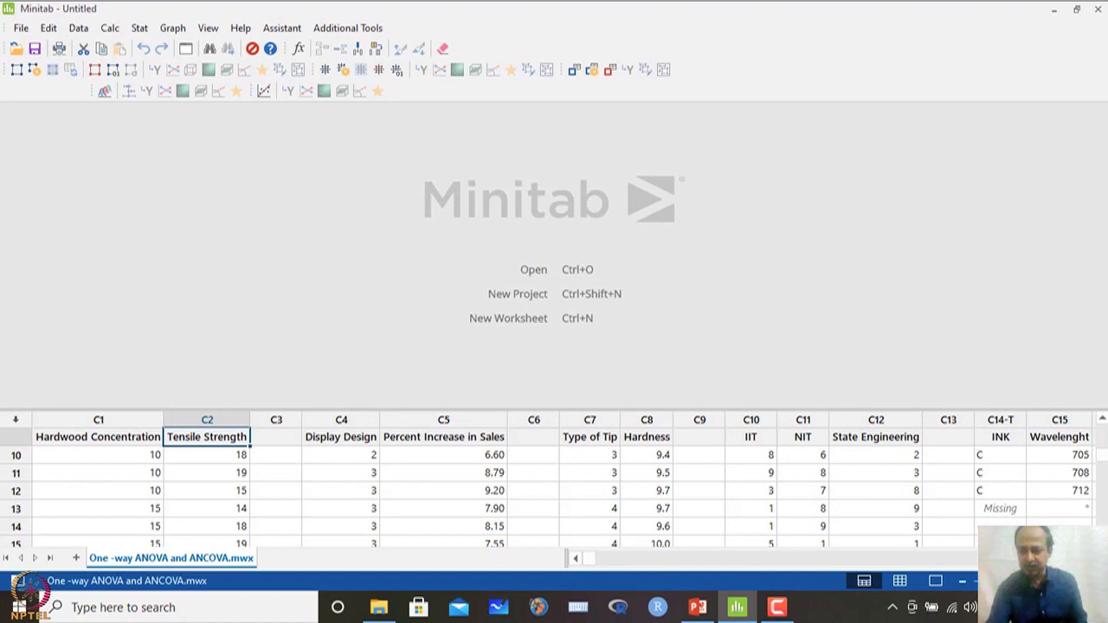
Step: Delete the RESI residuals from column C28 of the worksheet
scroll(554, 485, "right", 10)
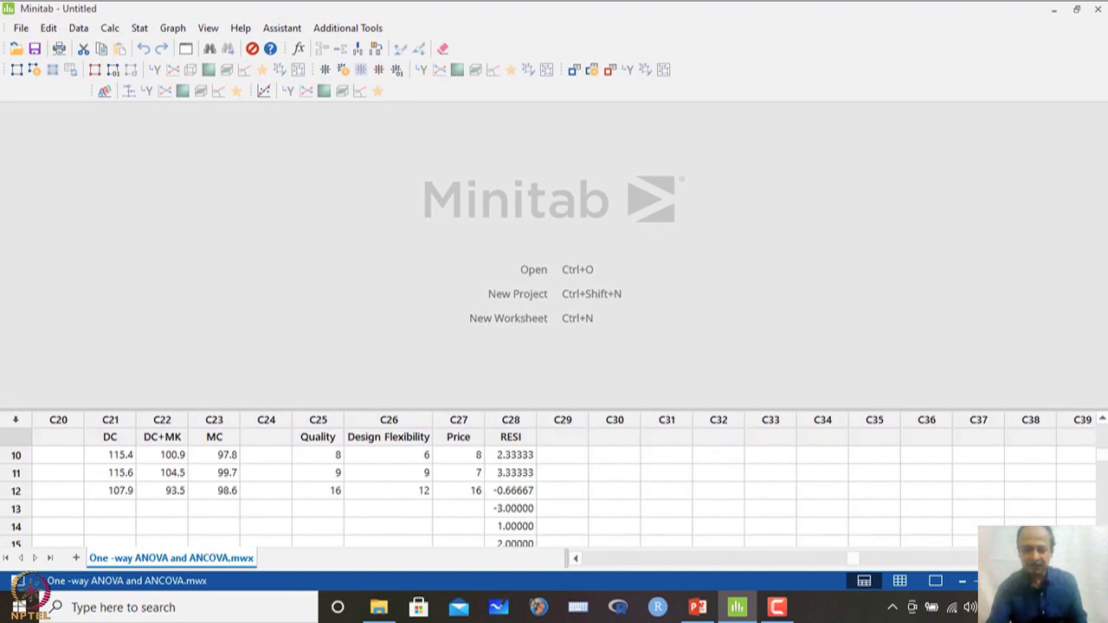
left_click(511, 421)
key("Delete")
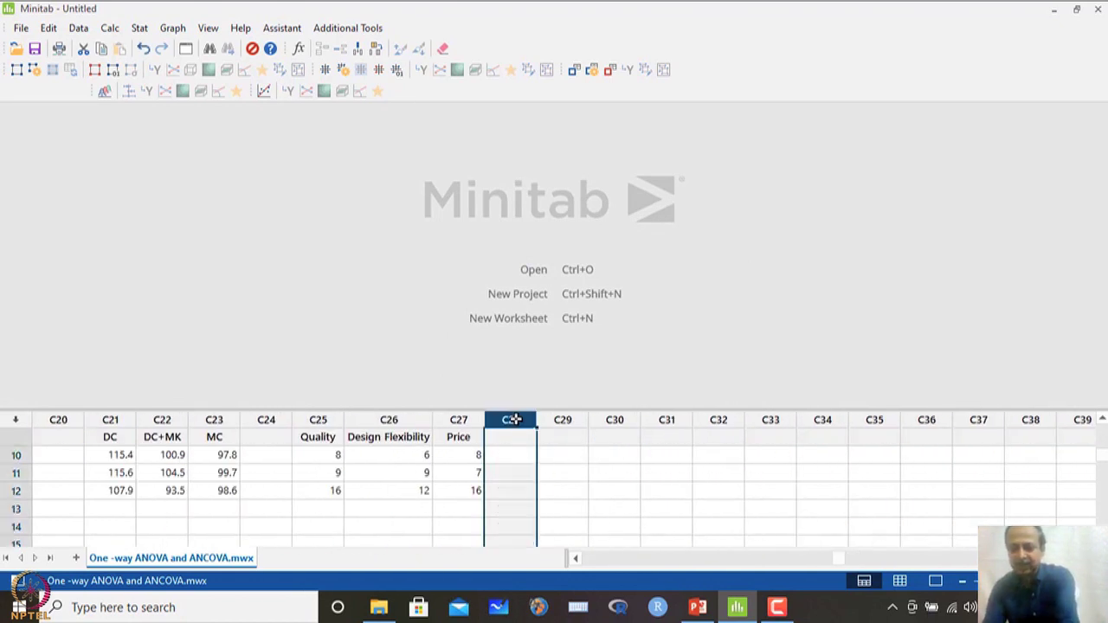
left_click(321, 438)
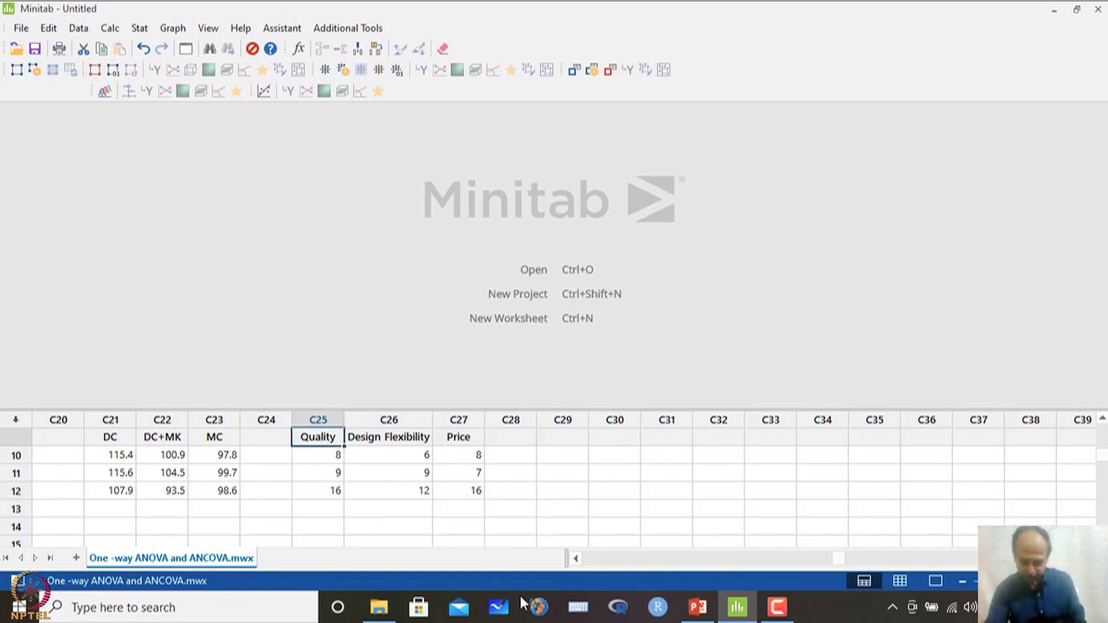
Step: Run an Anderson-Darling normality test on the Tensile Strength column without percentile lines
left_click(576, 559)
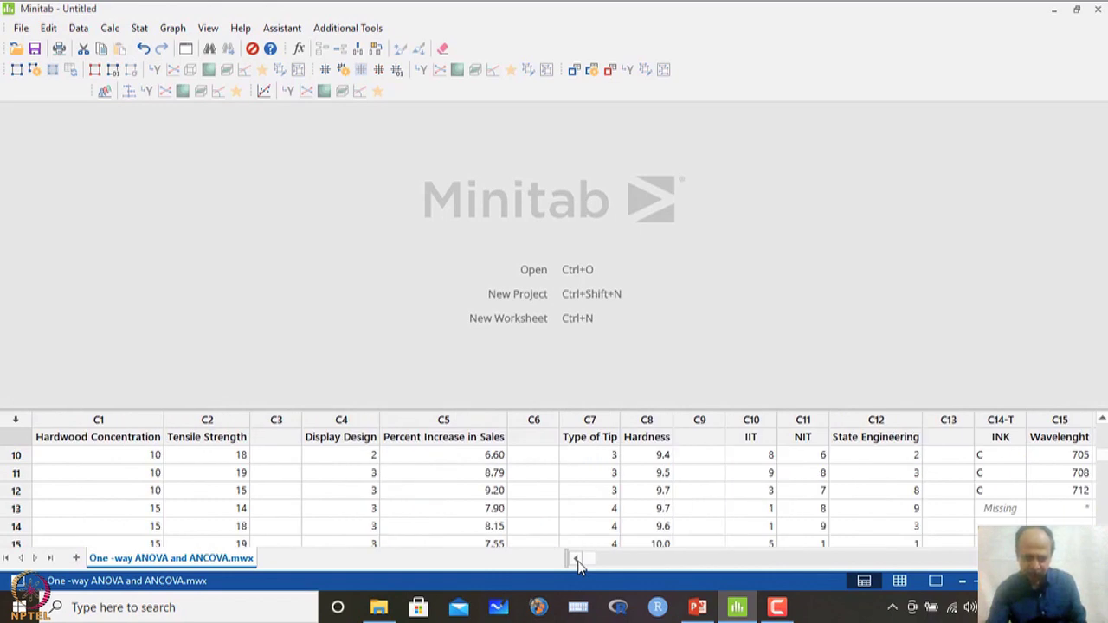
left_click(200, 436)
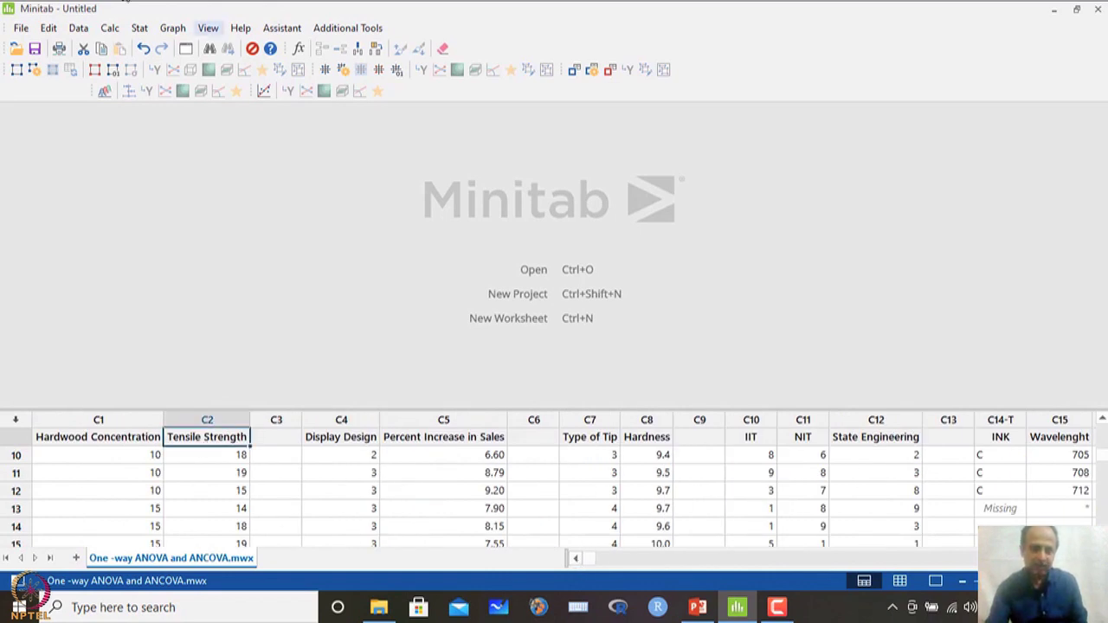
left_click(139, 28)
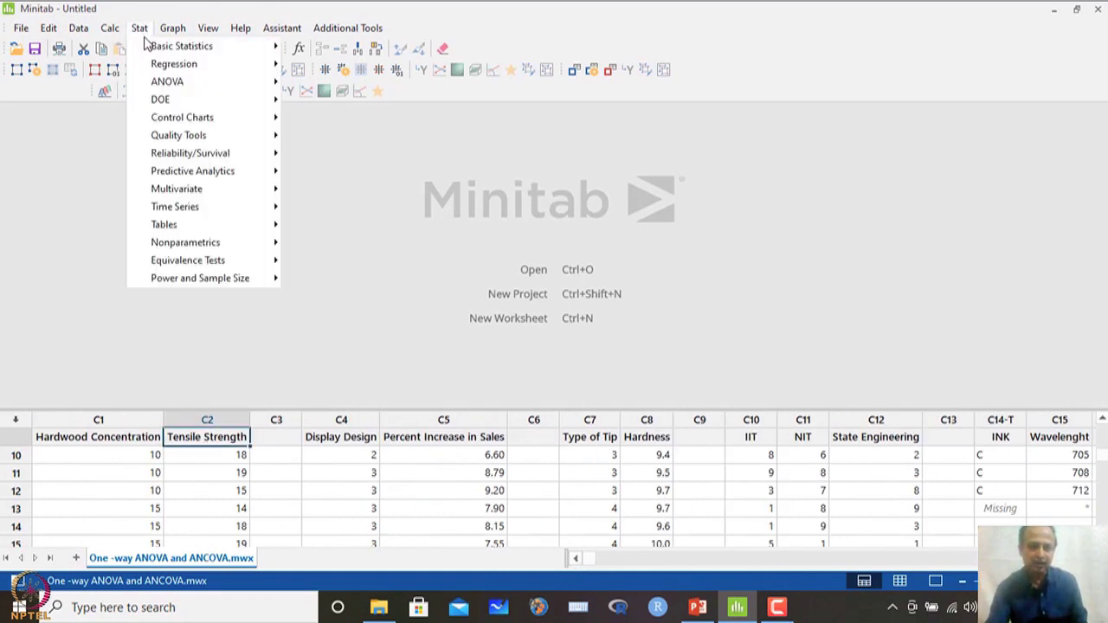
mouse_move(149, 45)
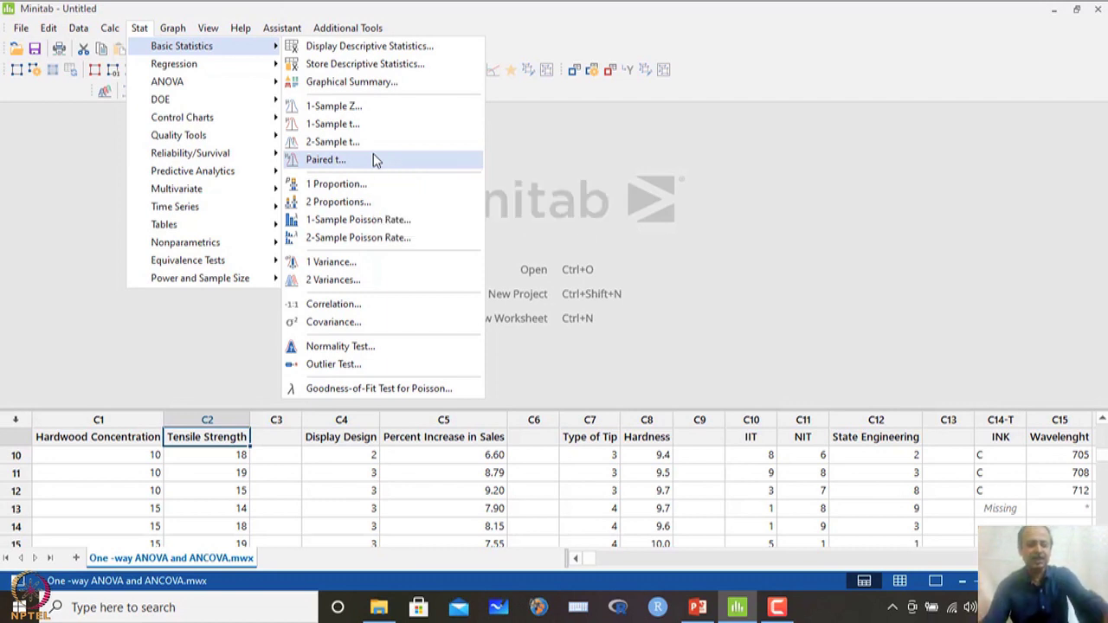
left_click(348, 354)
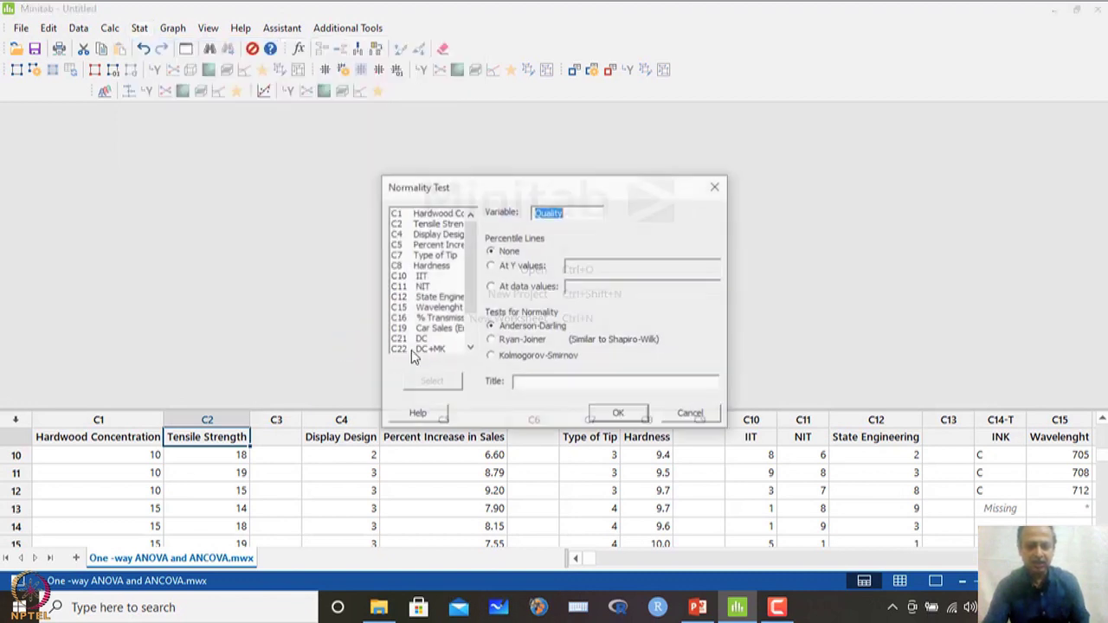
double_click(442, 223)
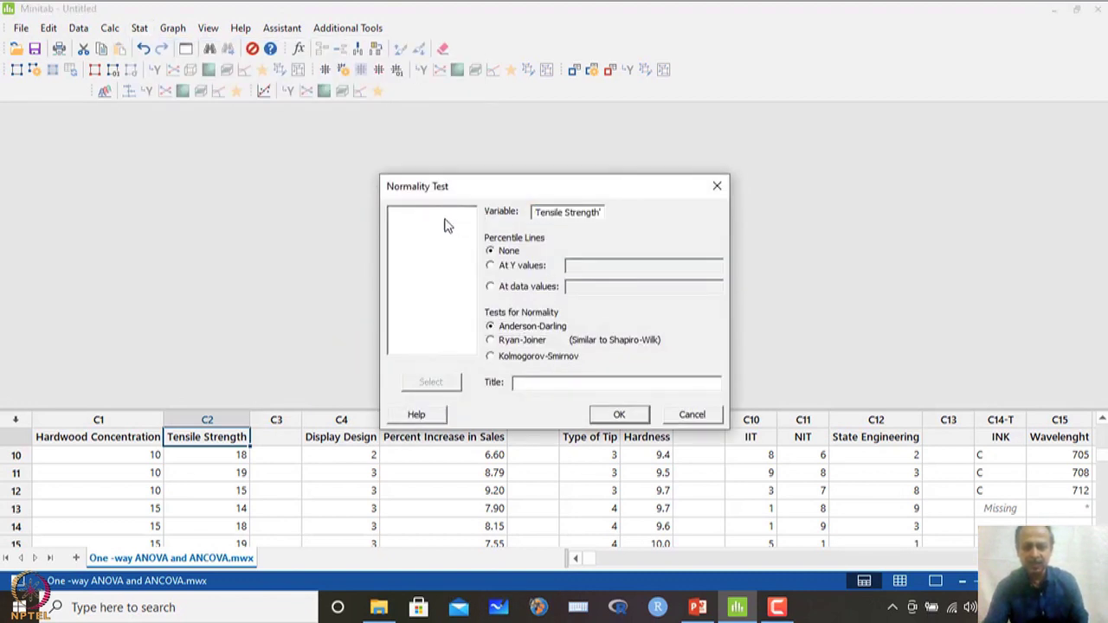
left_click(624, 415)
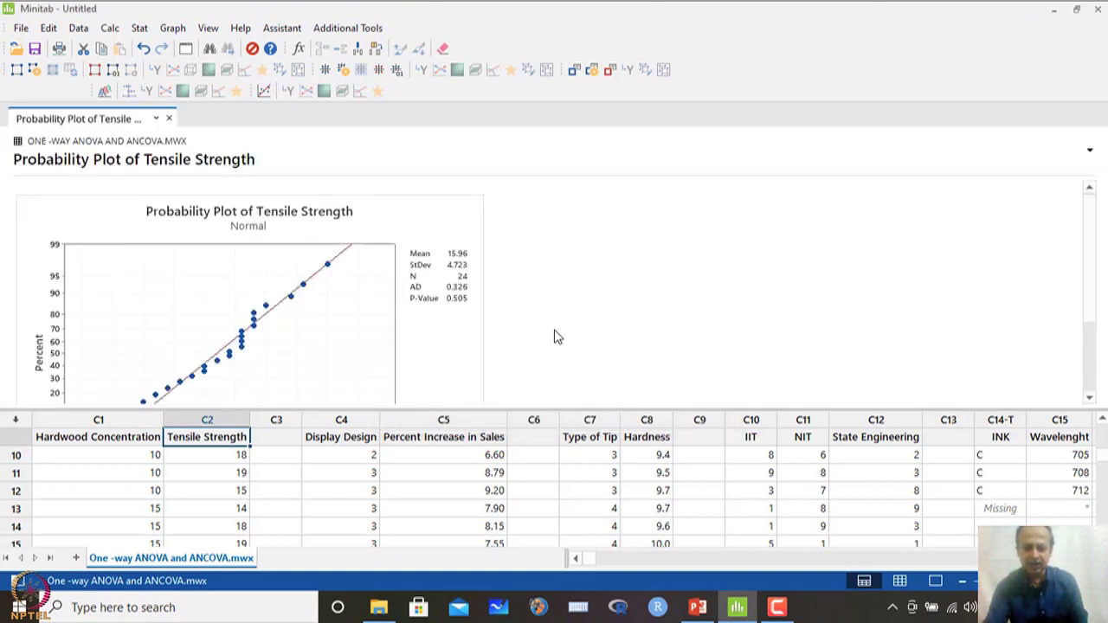
Step: Examine the enlarged probability plot of Tensile Strength and its P-value in the graph editor, and close the editor
left_click(450, 267)
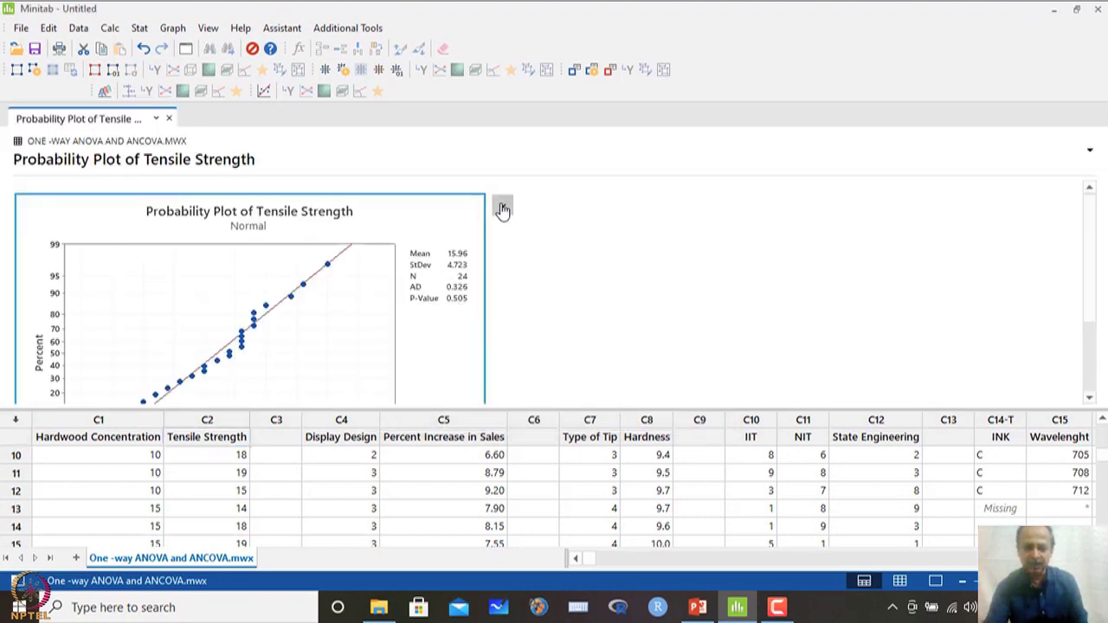
left_click(502, 208)
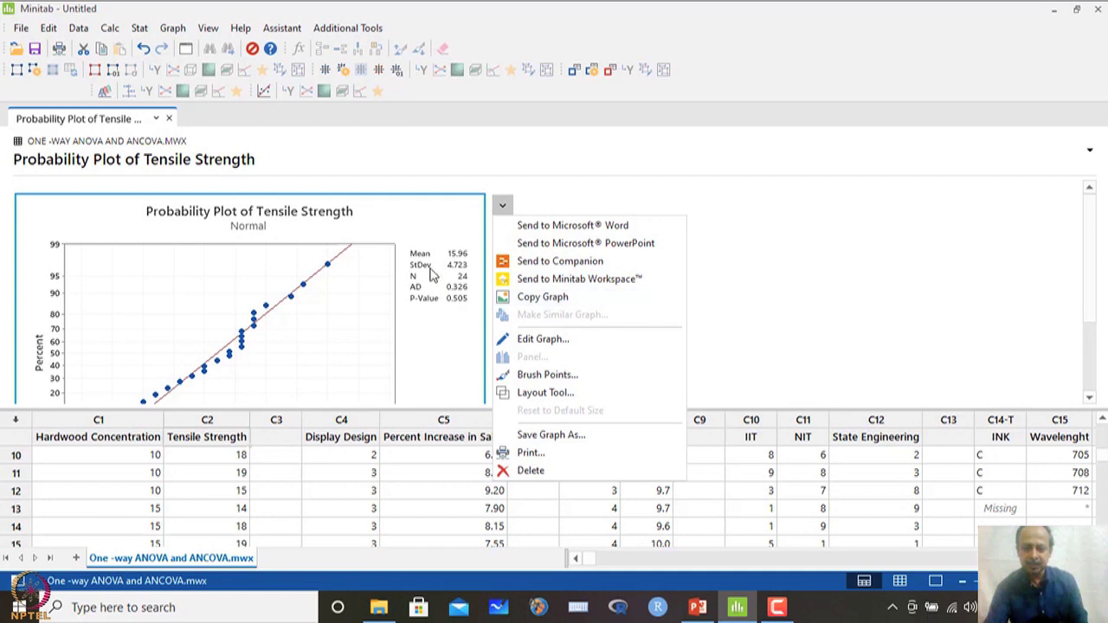
left_click(543, 338)
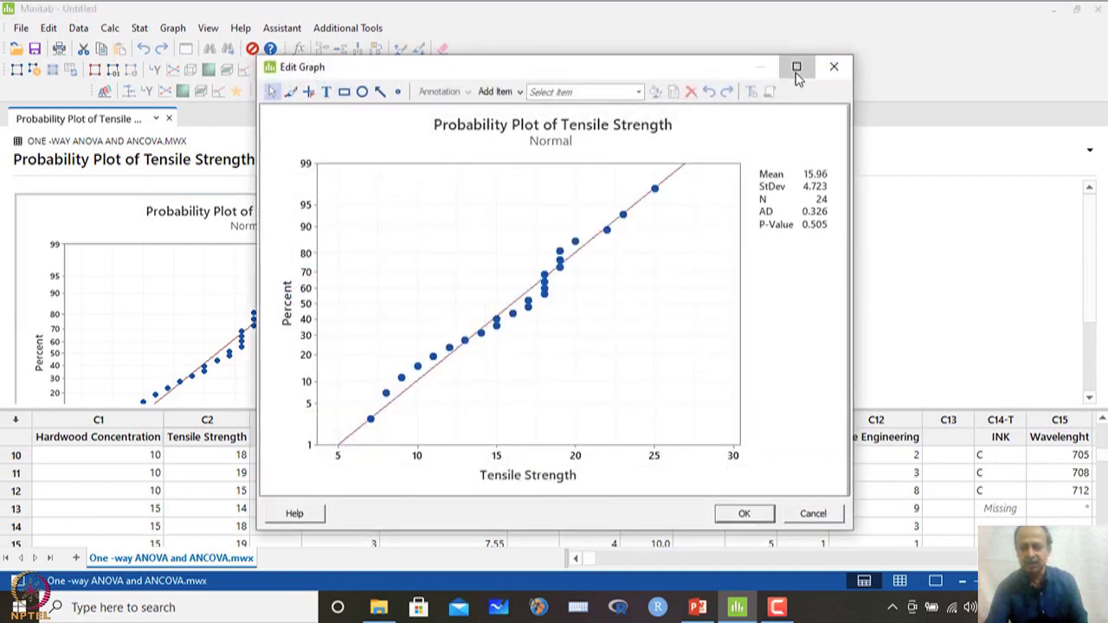
left_click(796, 67)
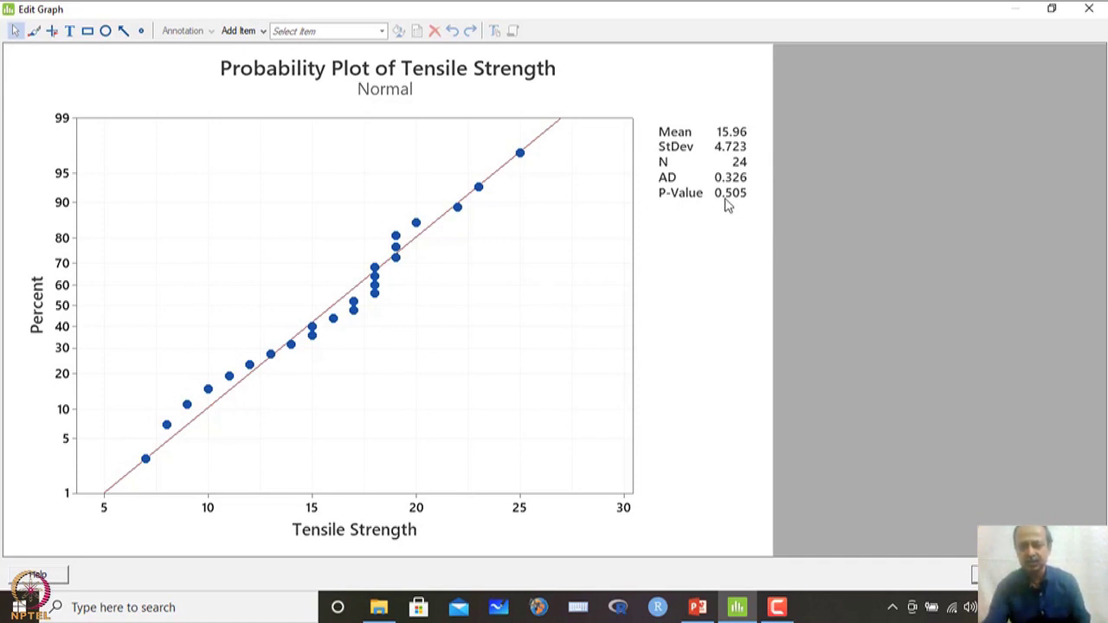
left_click(1078, 14)
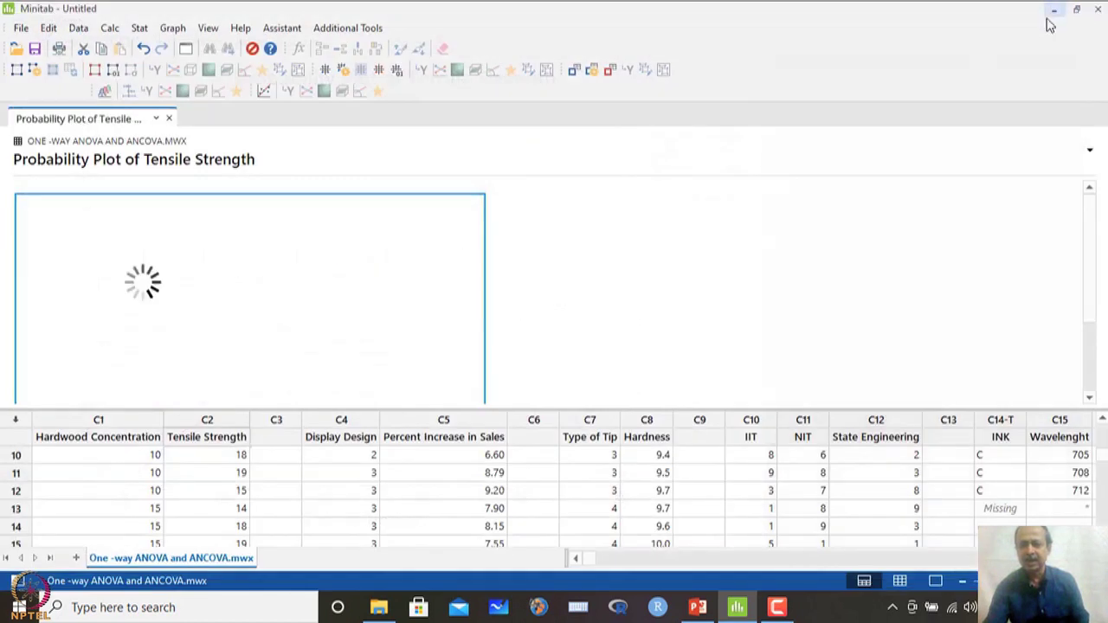
Step: Check the equal variances option of One-Way ANOVA for Tensile Strength by Hardwood Concentration, and leave without running the analysis
left_click(197, 470)
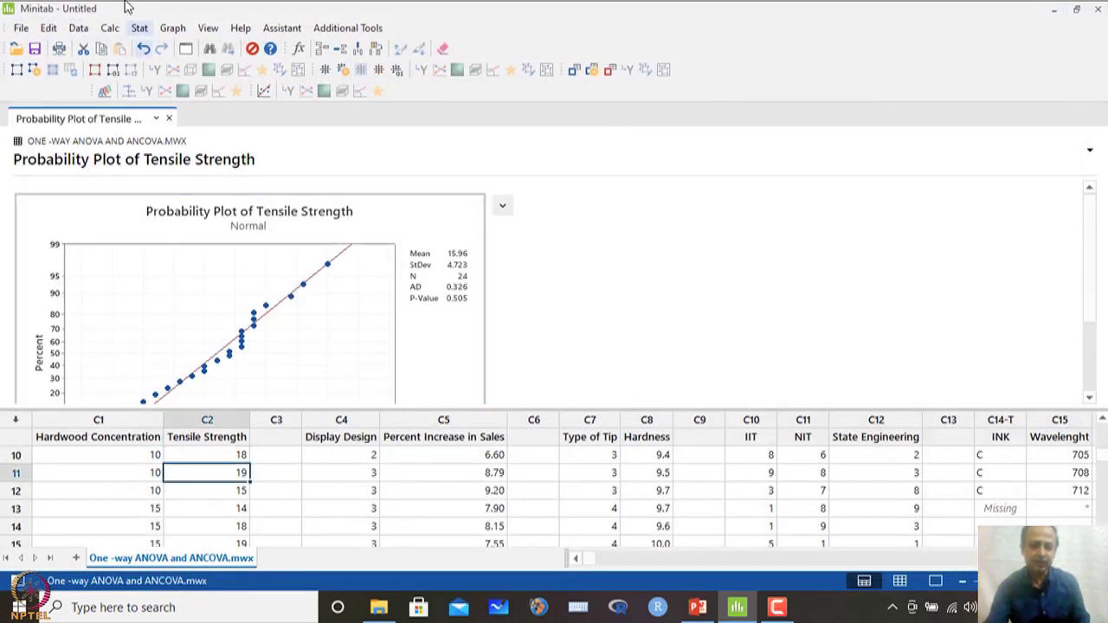
left_click(139, 31)
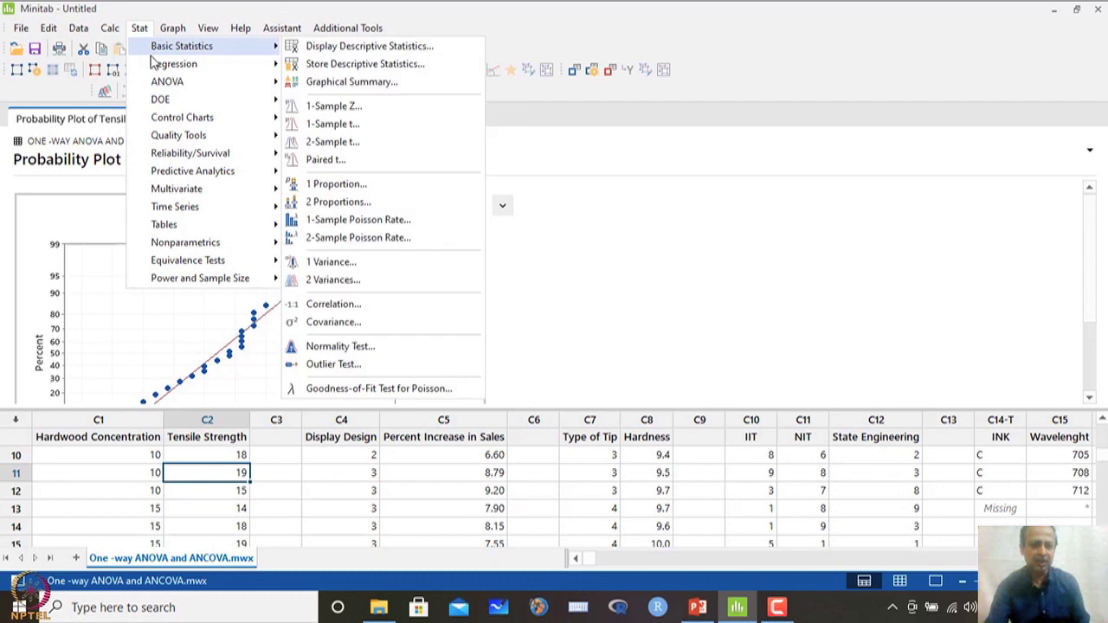
mouse_move(161, 87)
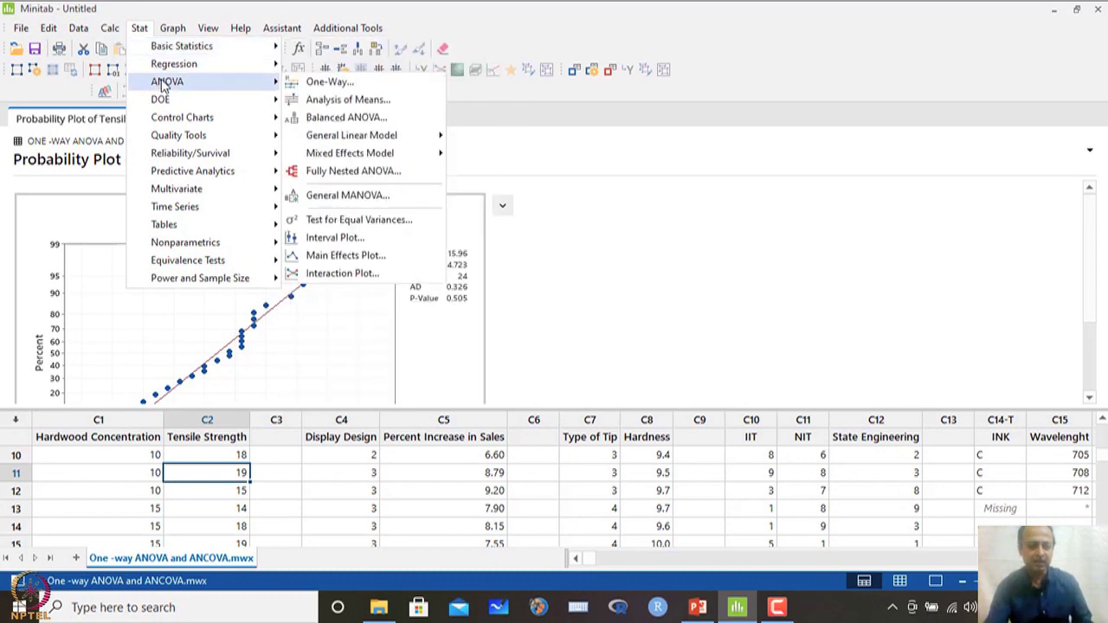
left_click(348, 83)
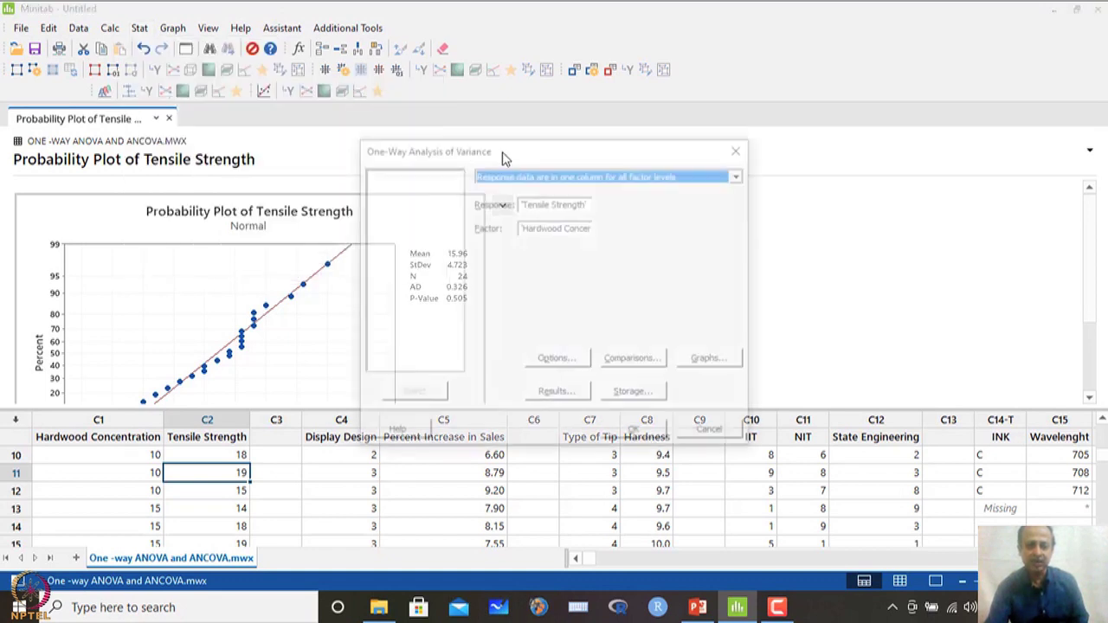
left_click(559, 360)
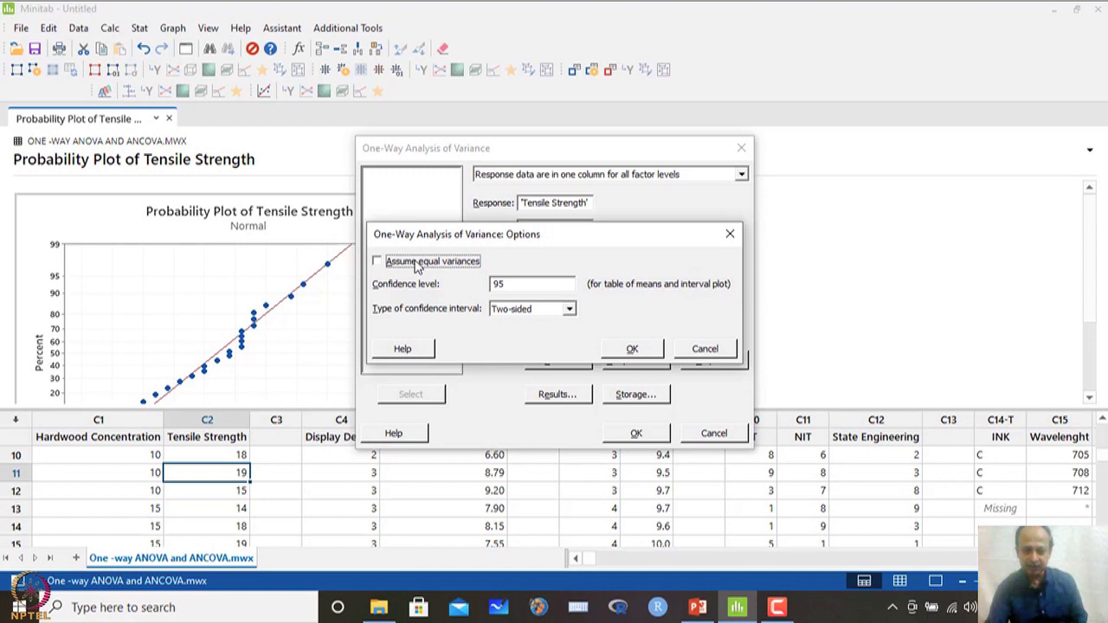
left_click(719, 349)
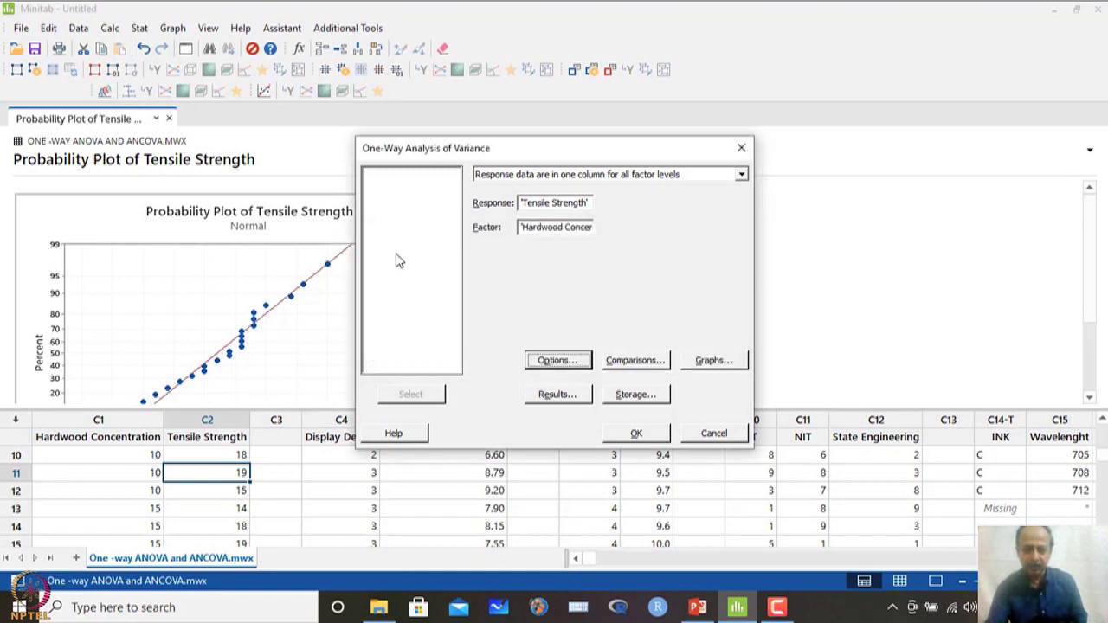
left_click(715, 434)
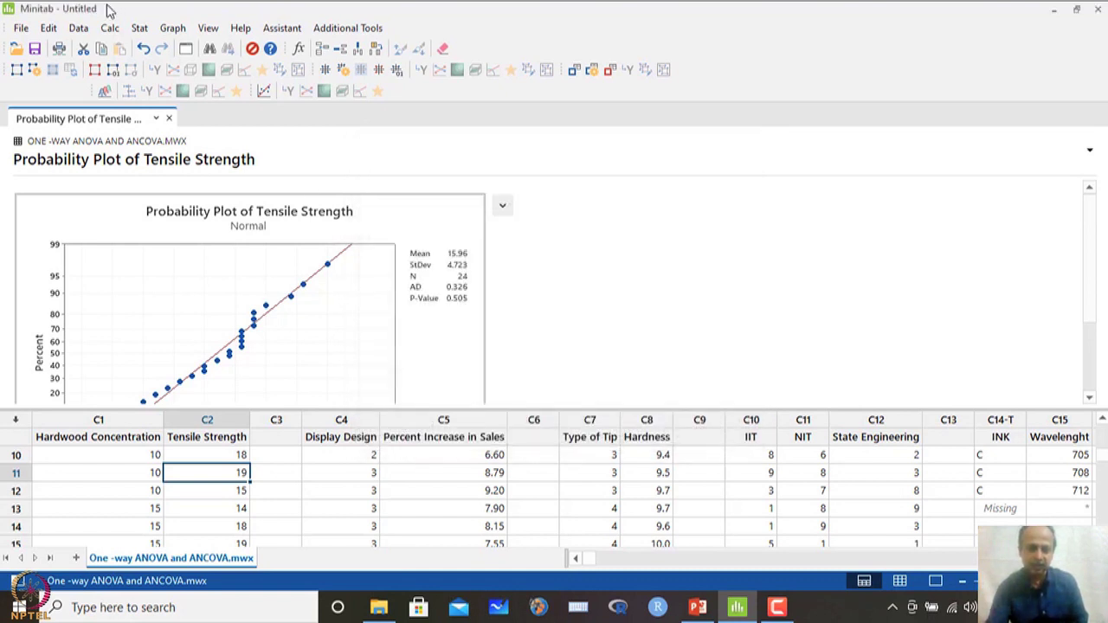
Step: Set up Test for Equal Variances with response data in one column, Tensile Strength as response and Hardwood Concentration as factor, clearing the old responses
left_click(139, 28)
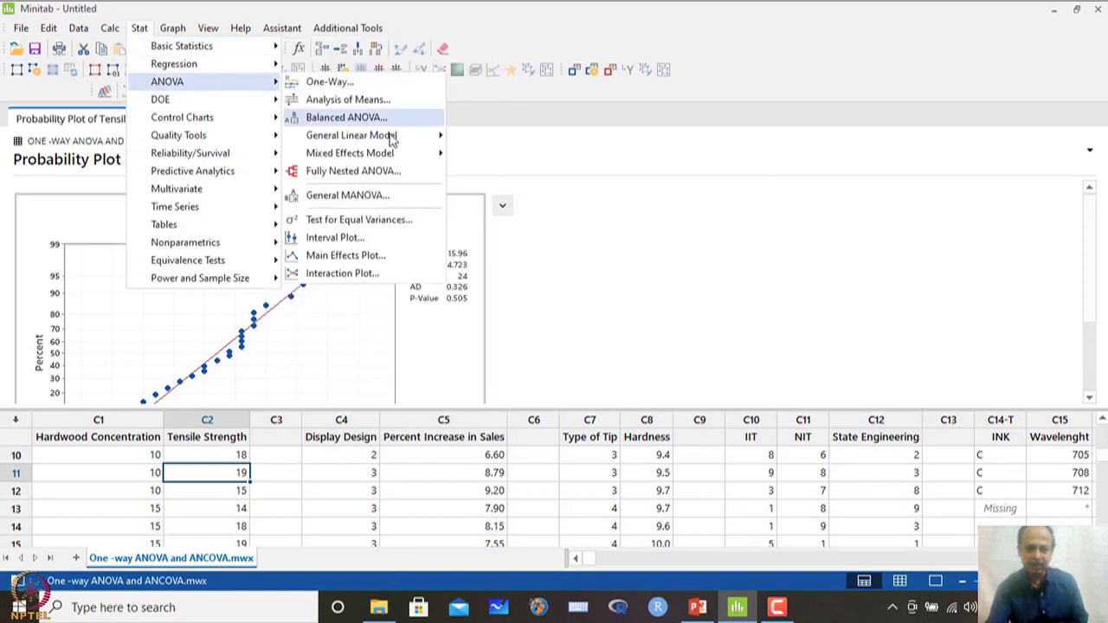
left_click(359, 220)
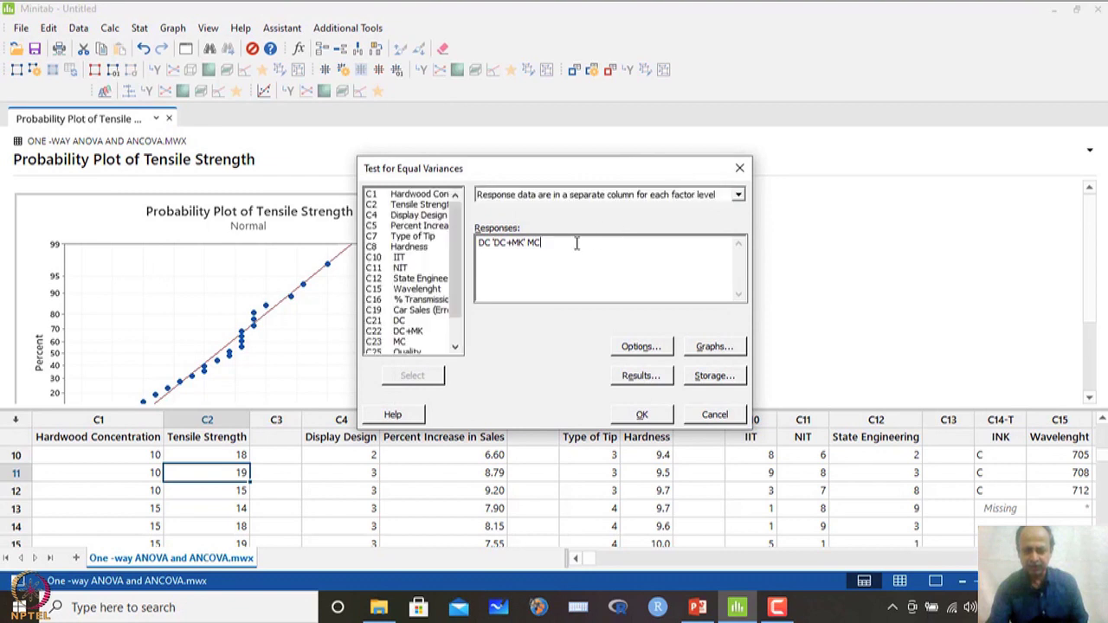
left_click_drag(576, 243, 472, 245)
key("Delete")
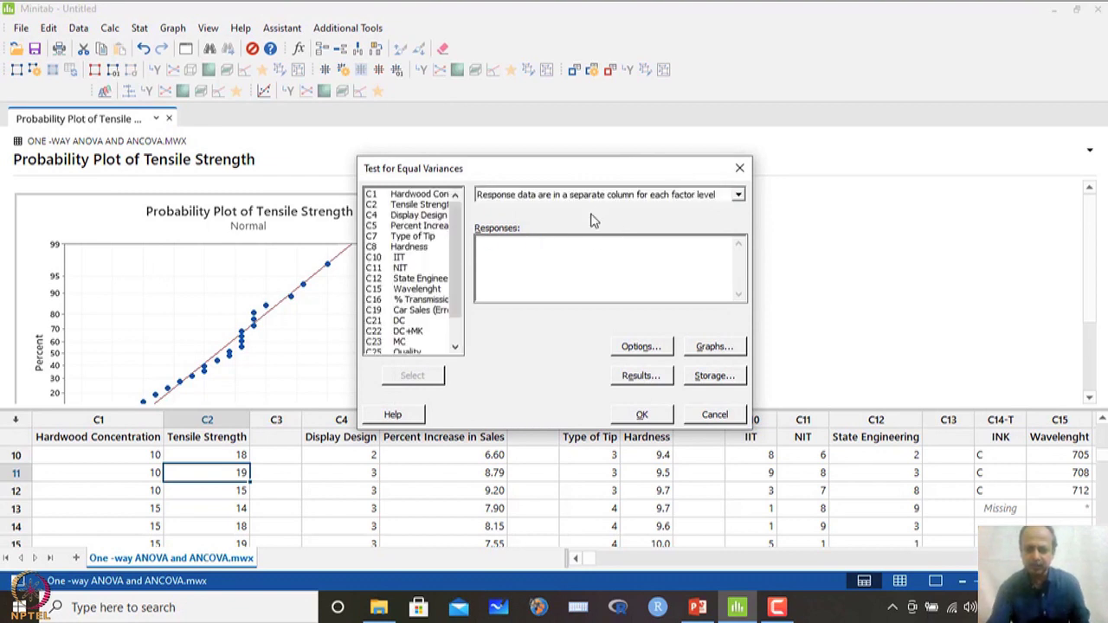
left_click(641, 195)
left_click(629, 218)
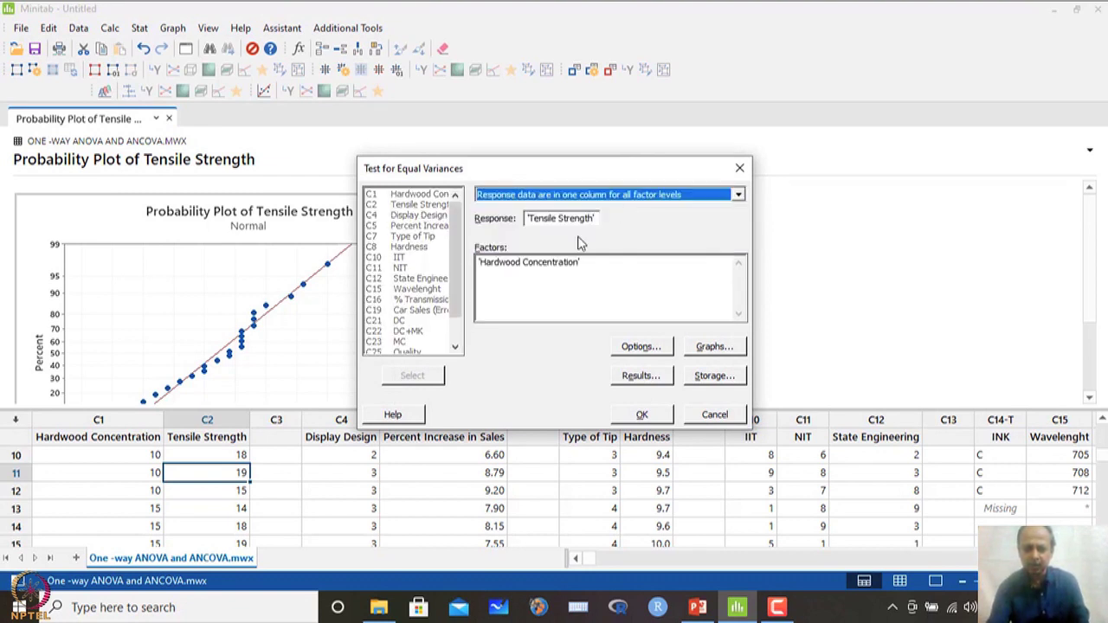
left_click(571, 270)
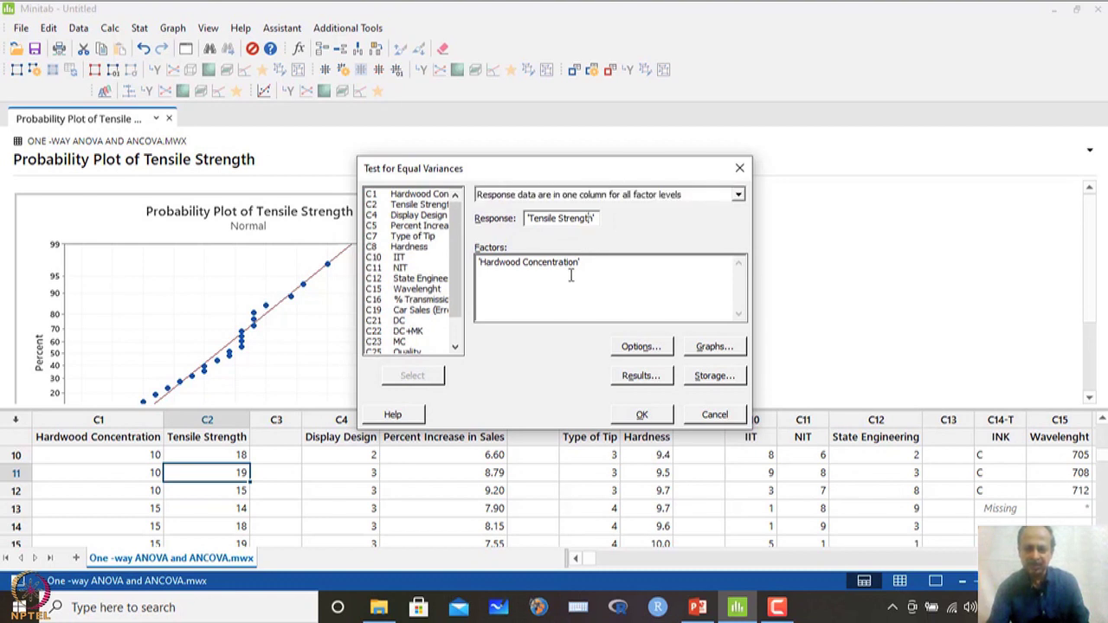
Step: Base the equal variances test on the normal distribution, check the results settings, and run the test
left_click(639, 348)
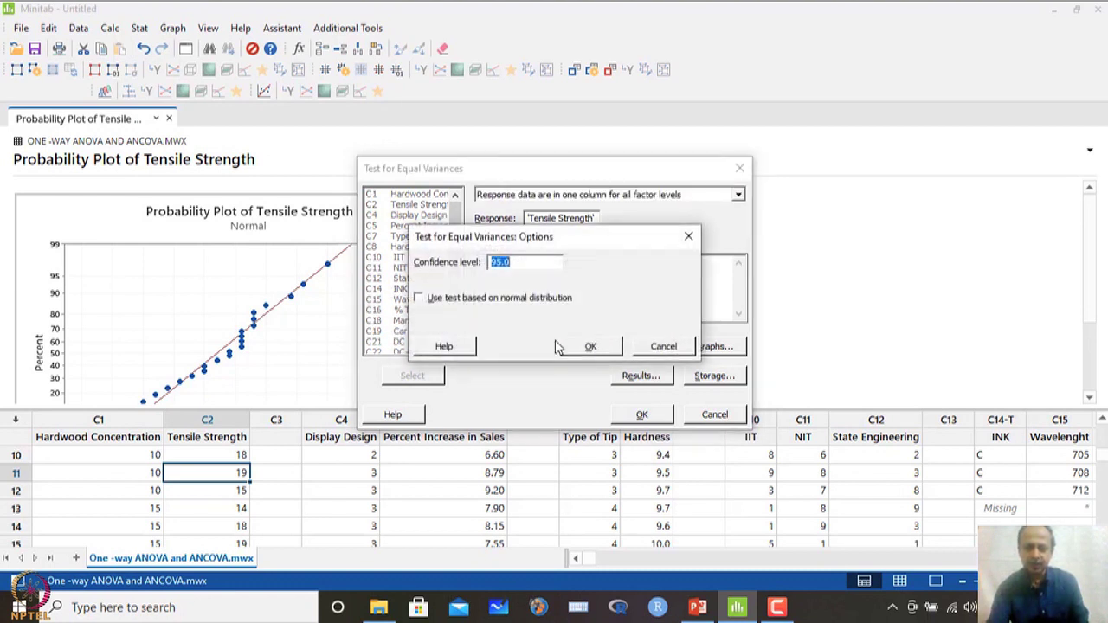
left_click(485, 299)
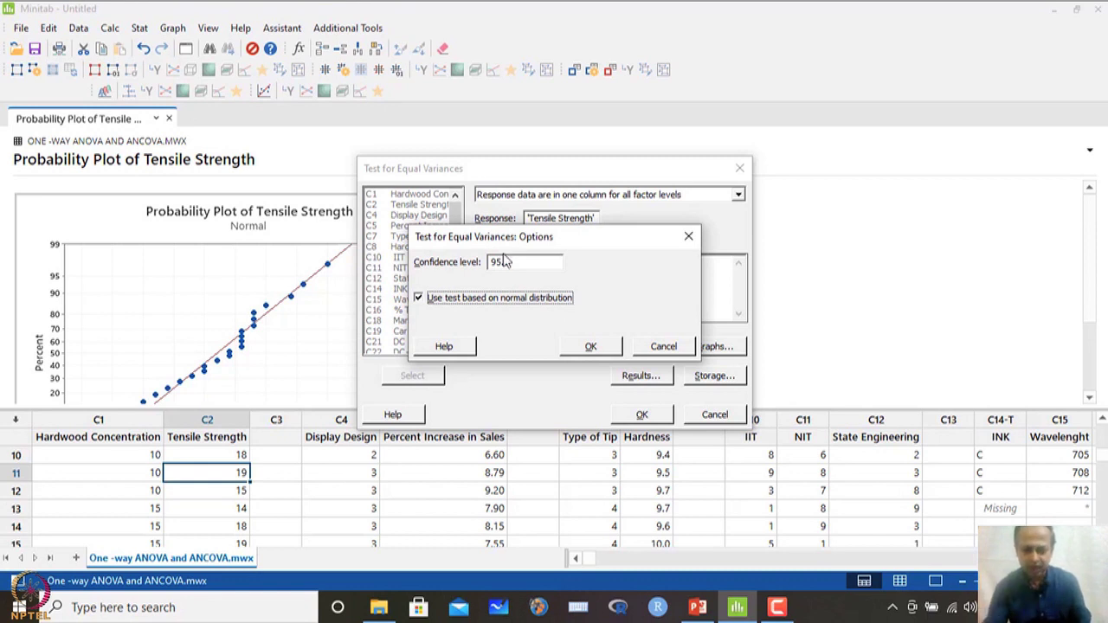
left_click(594, 346)
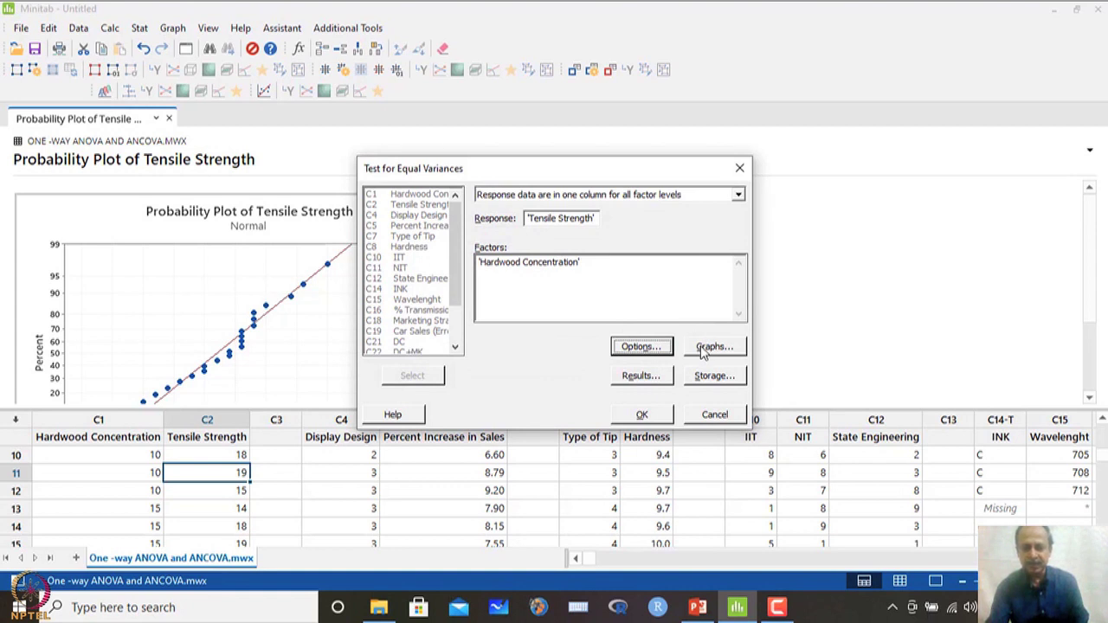
left_click(640, 376)
left_click(614, 348)
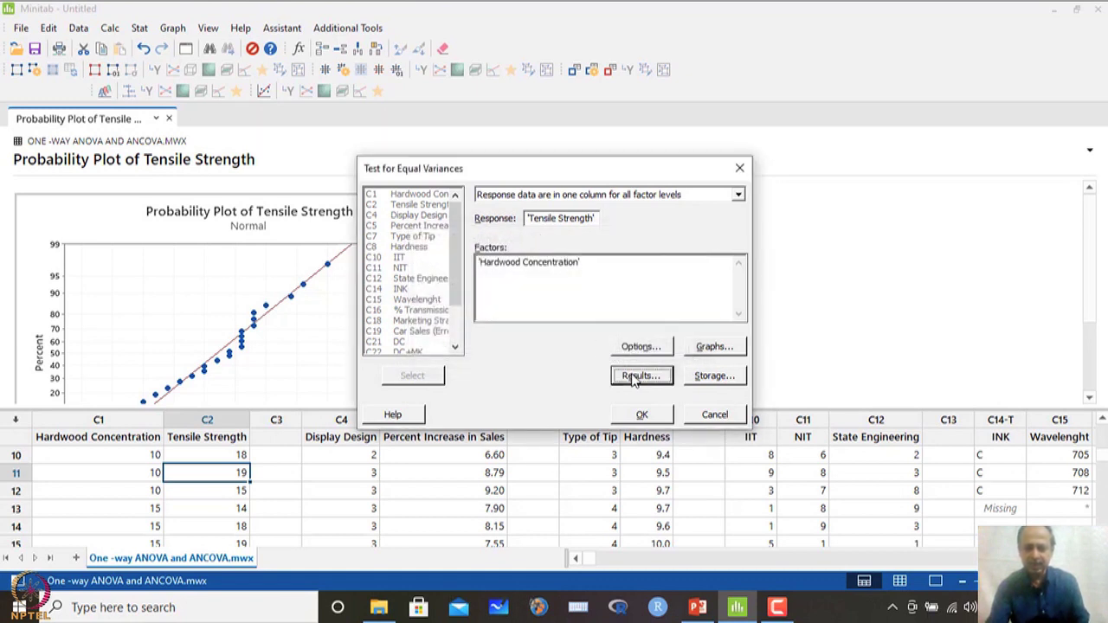
left_click(641, 415)
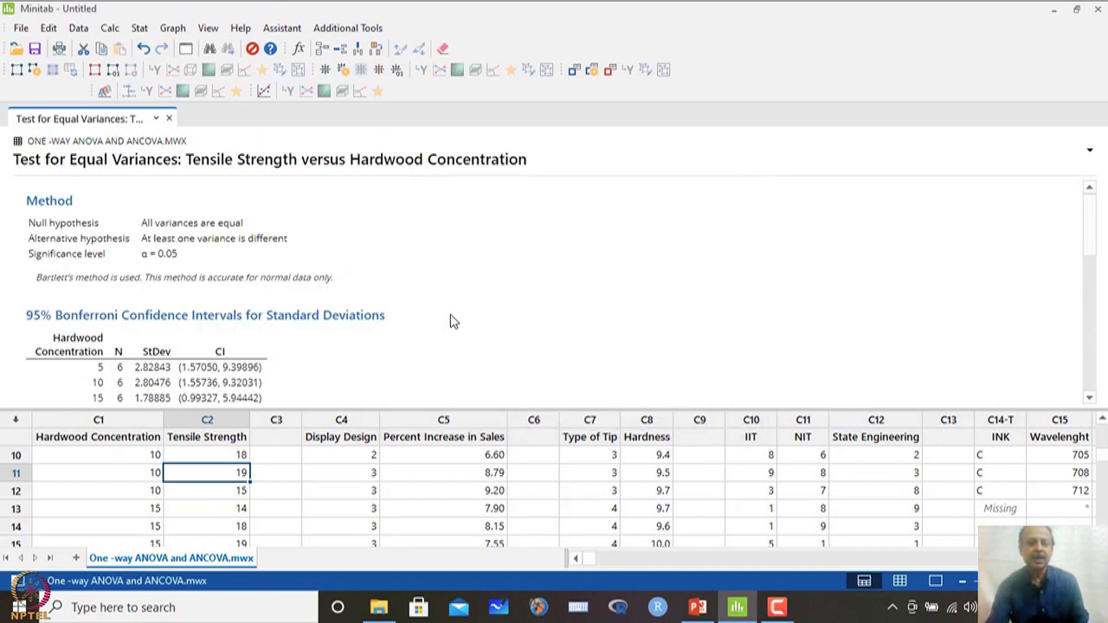
Step: Examine the Bartlett's test P-value and the enlarged confidence interval plot in the graph editor, and close the editor
scroll(340, 326, "down", 3)
scroll(339, 326, "down", 2)
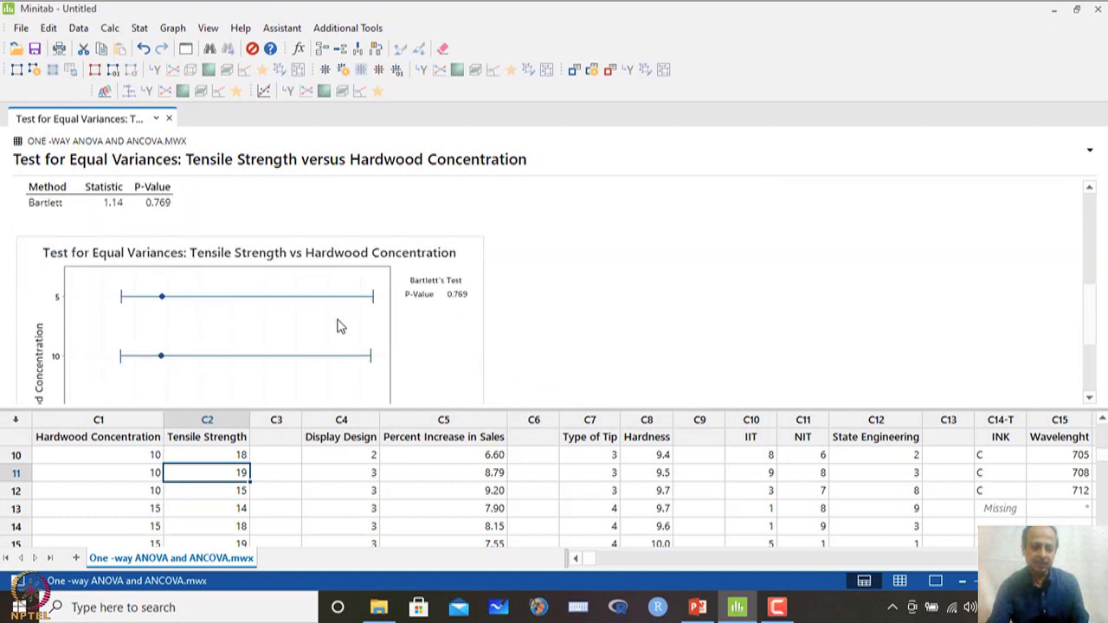
scroll(339, 327, "down", 2)
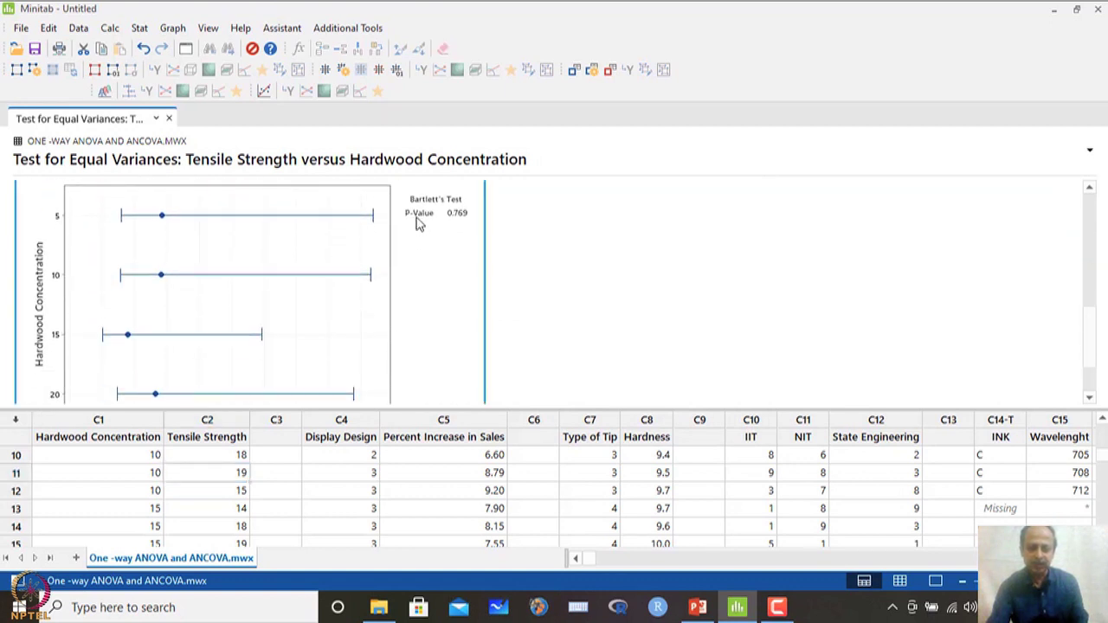
double_click(465, 213)
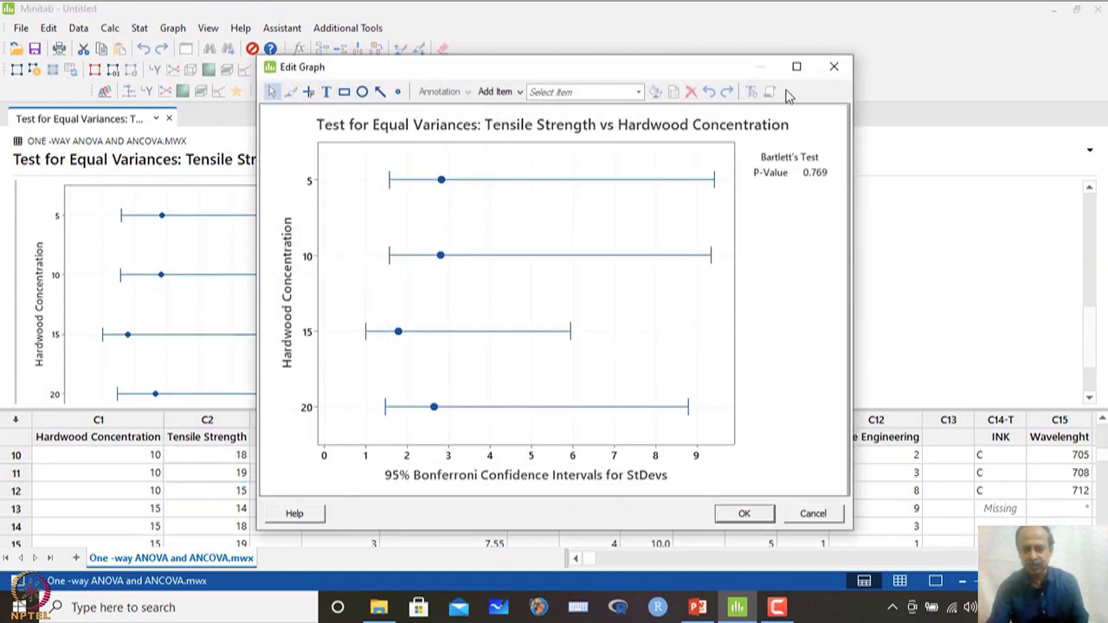
left_click(797, 67)
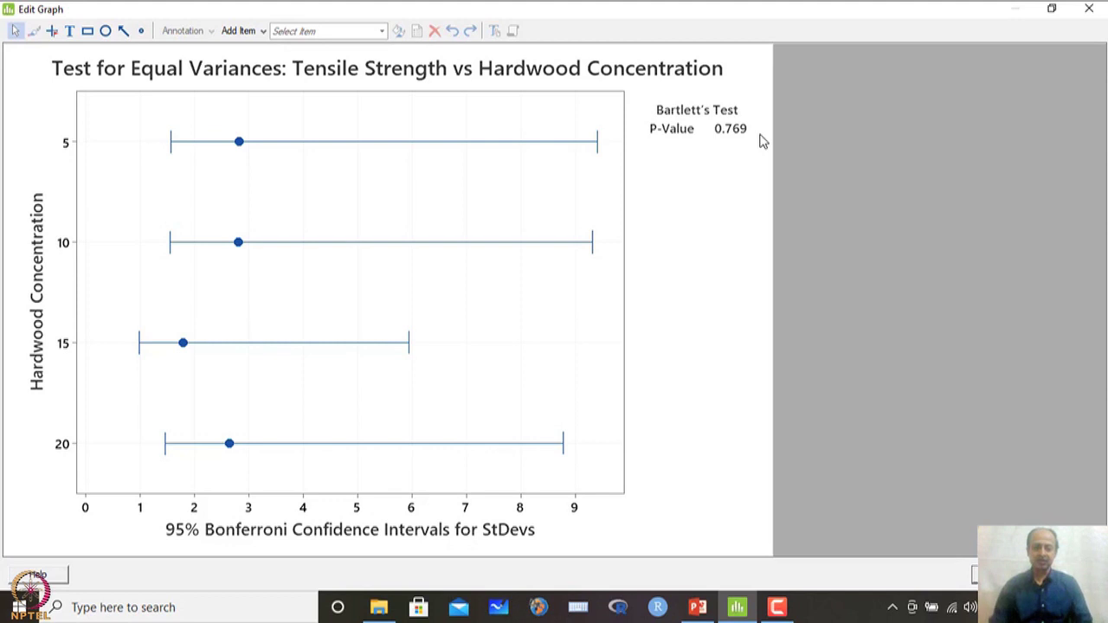
left_click(1089, 8)
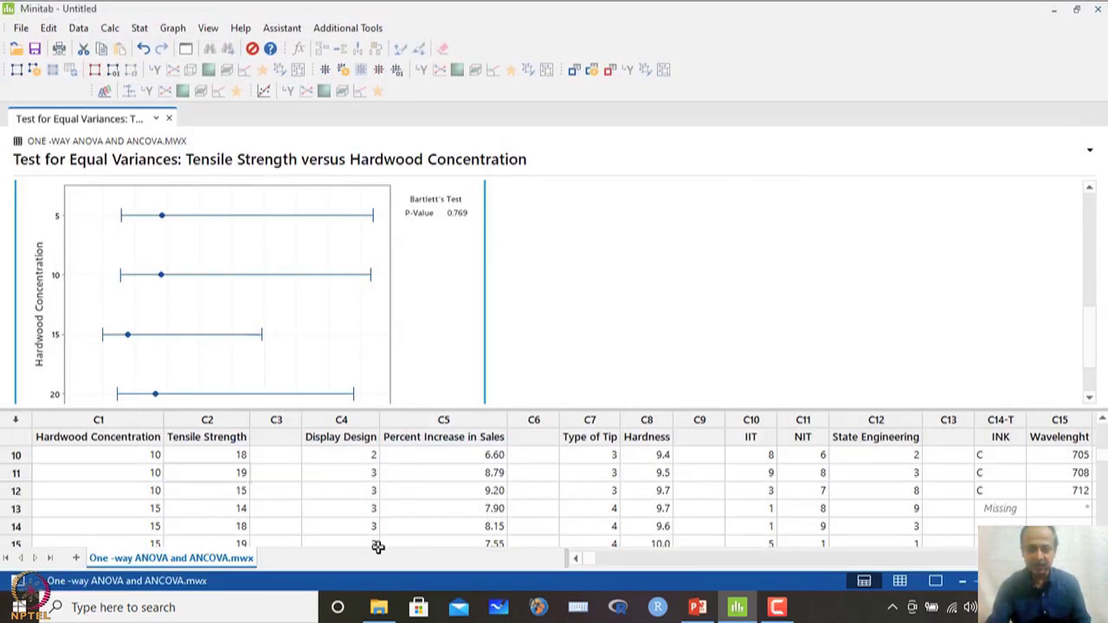
Step: Start One-Way ANOVA for Tensile Strength by Hardwood Concentration and assume equal variances in its options
left_click(111, 473)
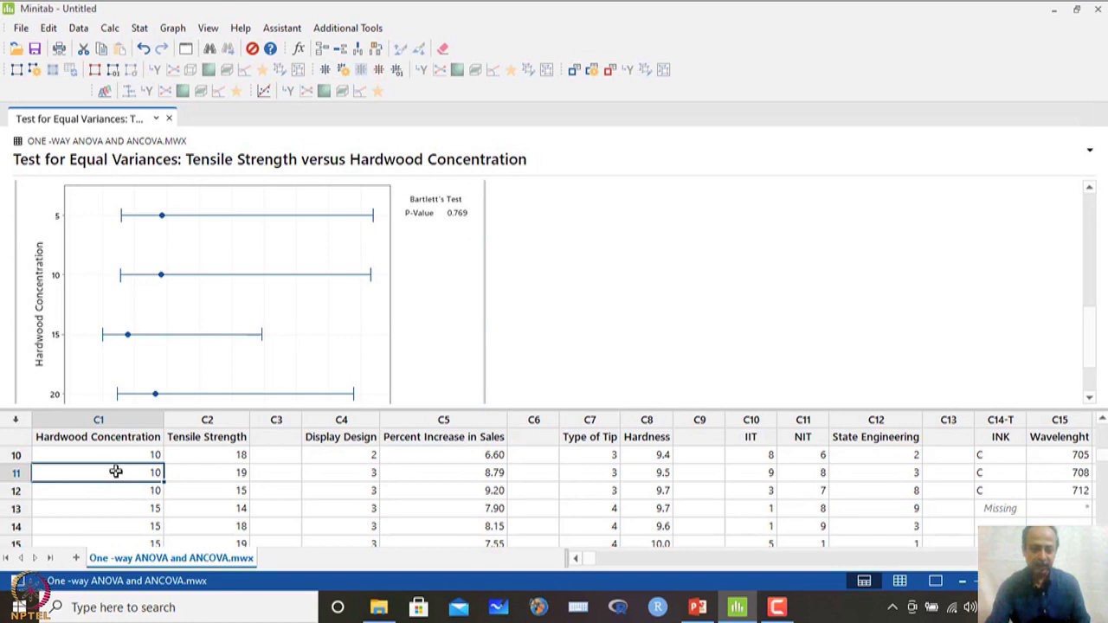
left_click(139, 29)
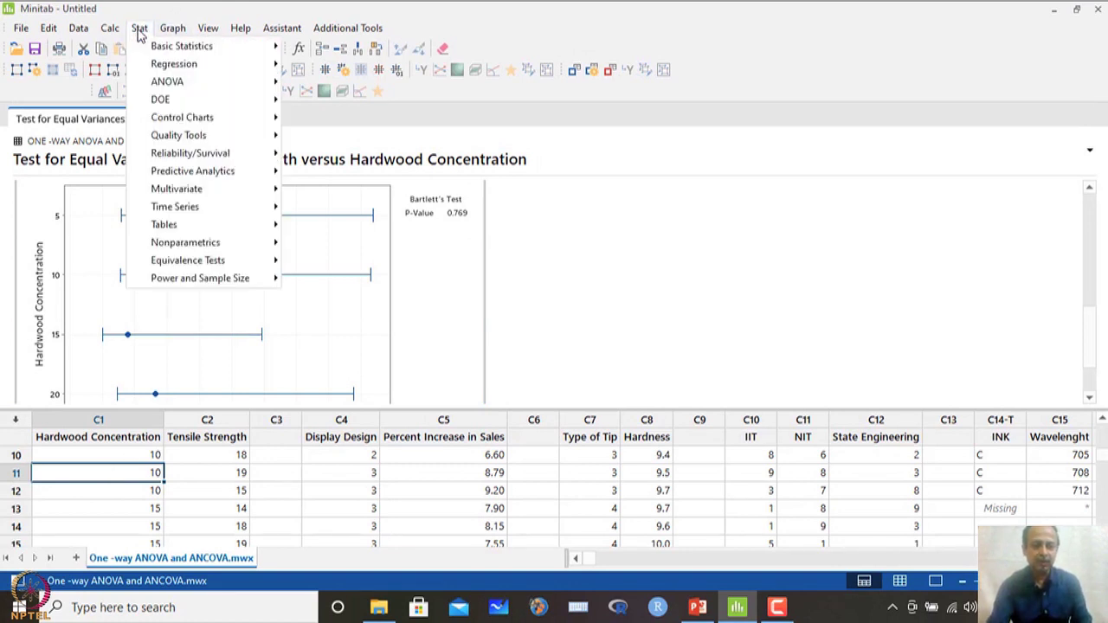
mouse_move(155, 82)
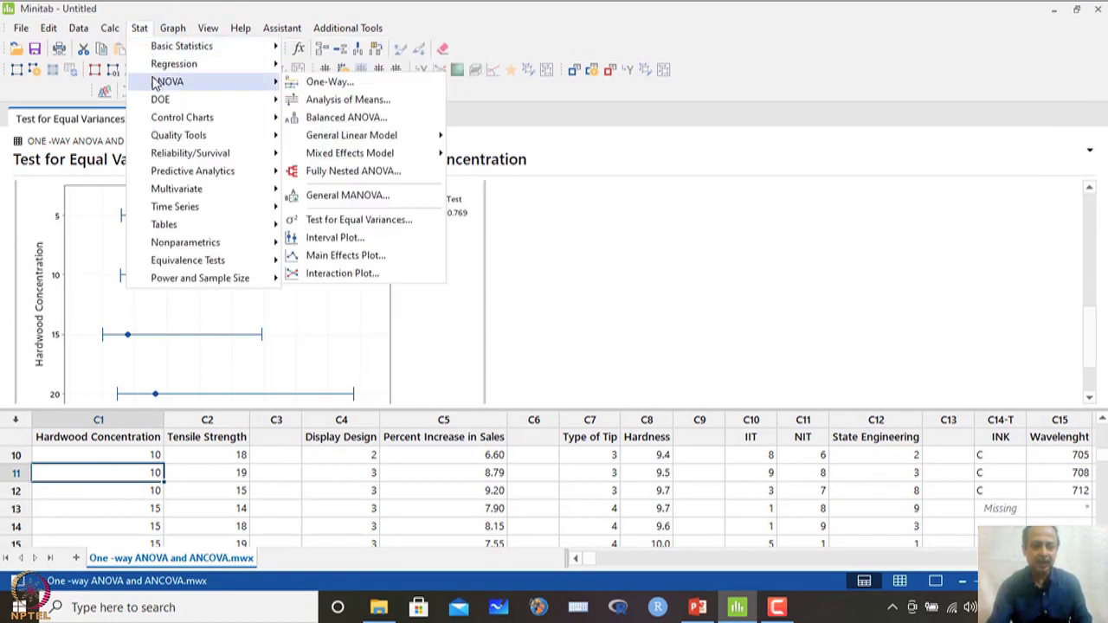
left_click(362, 87)
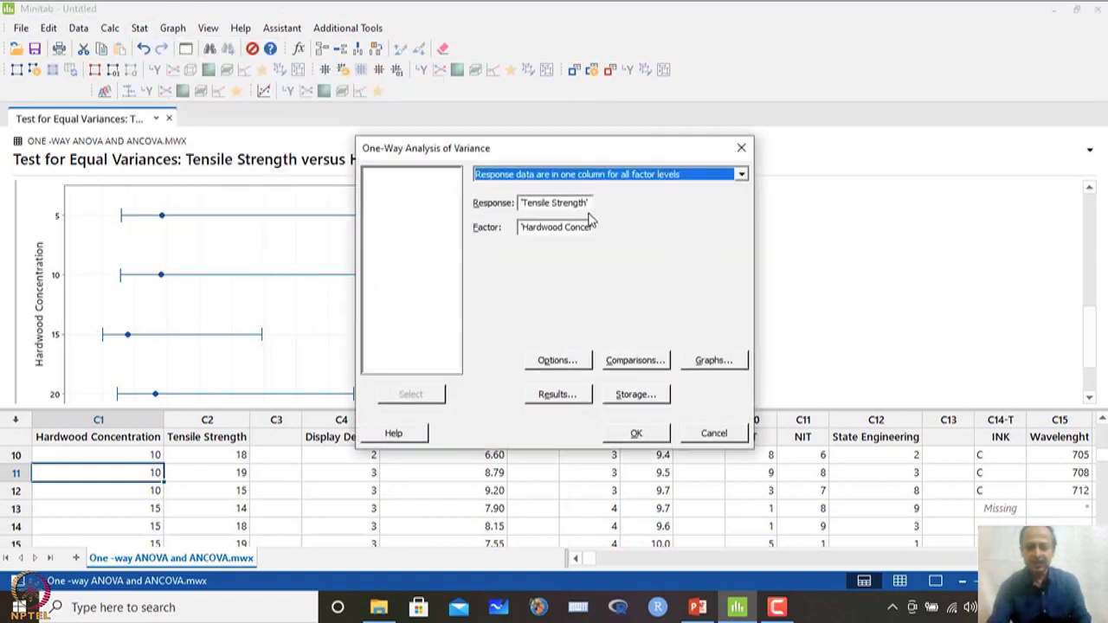
left_click(559, 363)
left_click(447, 262)
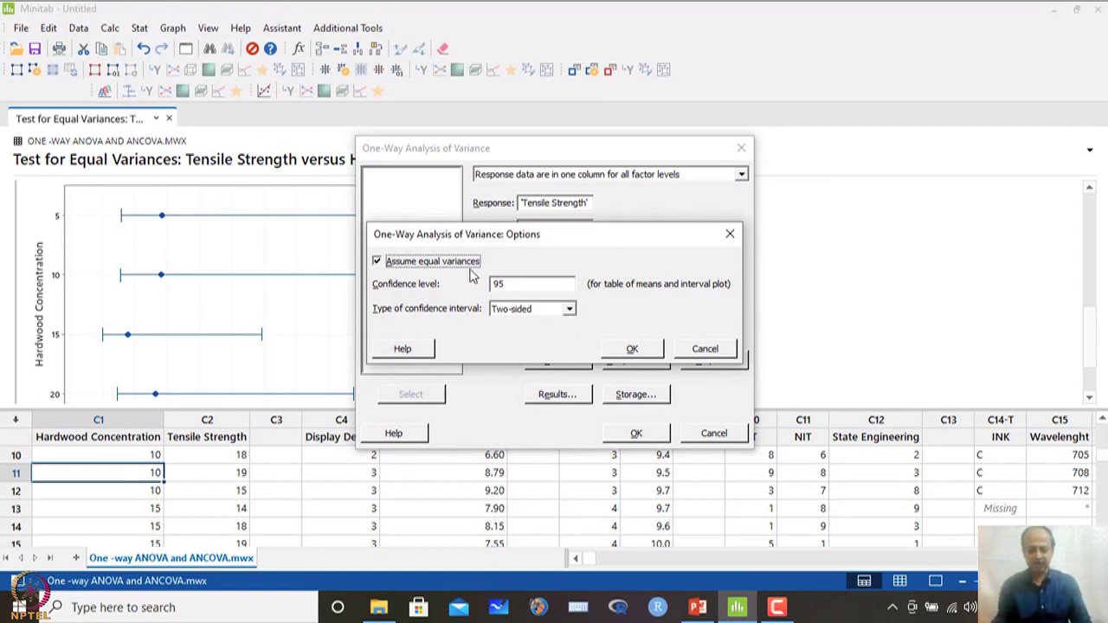
left_click(631, 349)
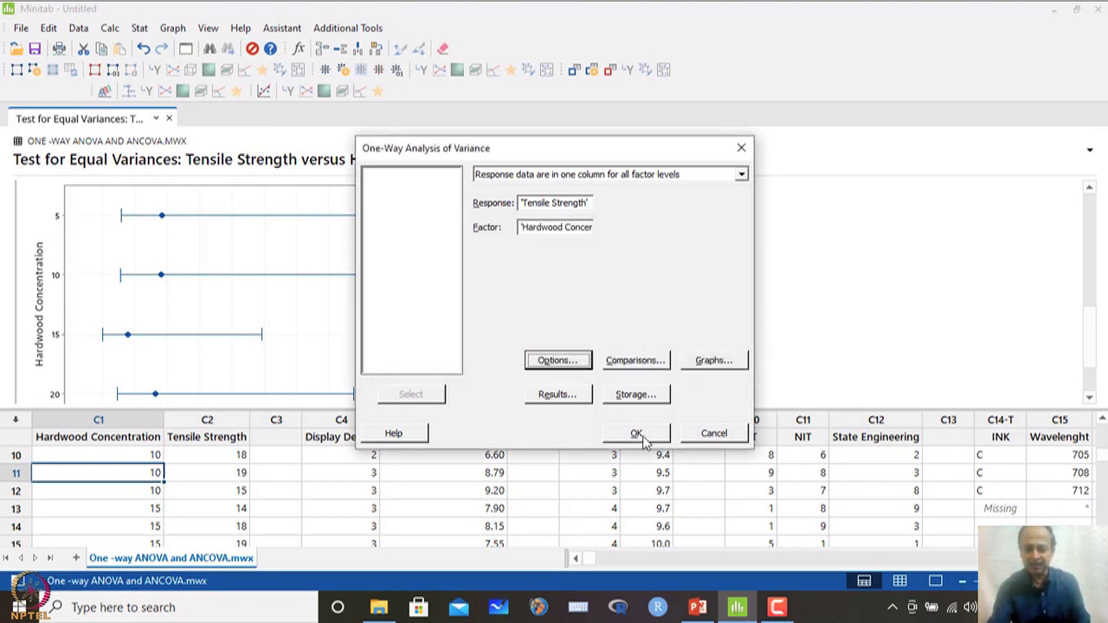
Step: Limit the ANOVA graphs to the boxplot of data, turning off the interval plot, normal probability plot and residuals versus fits
left_click(713, 362)
left_click(554, 215)
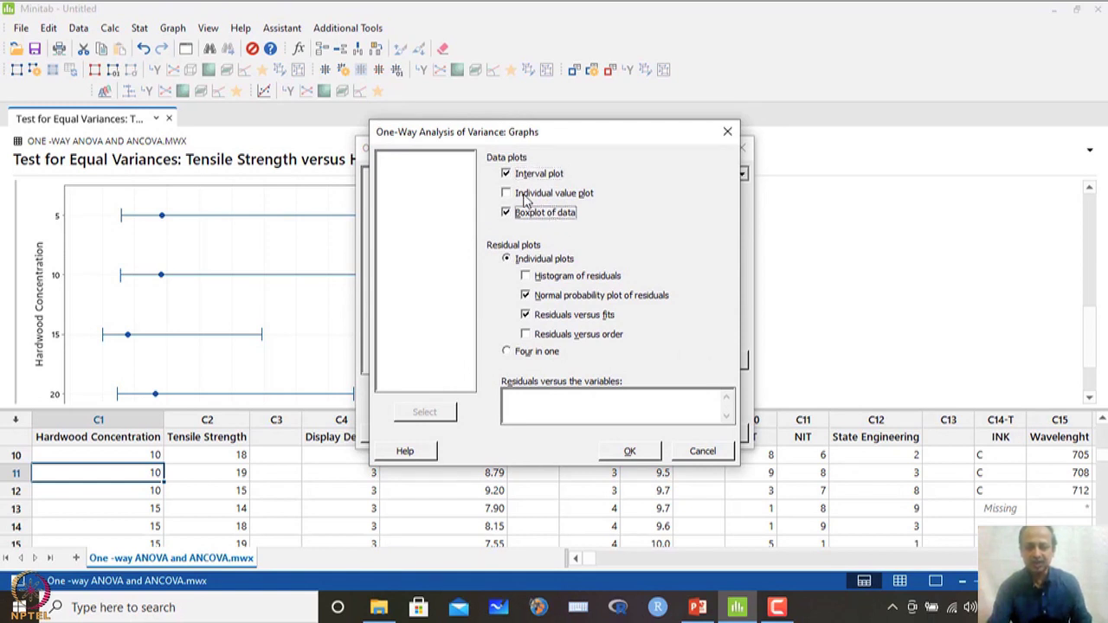
left_click(530, 176)
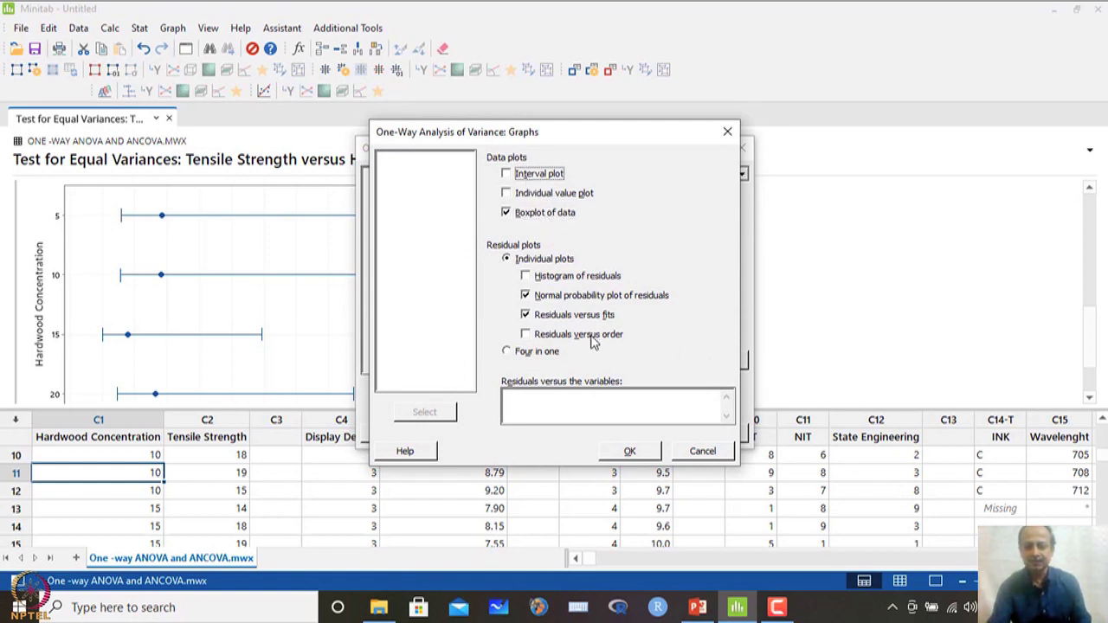
left_click(558, 297)
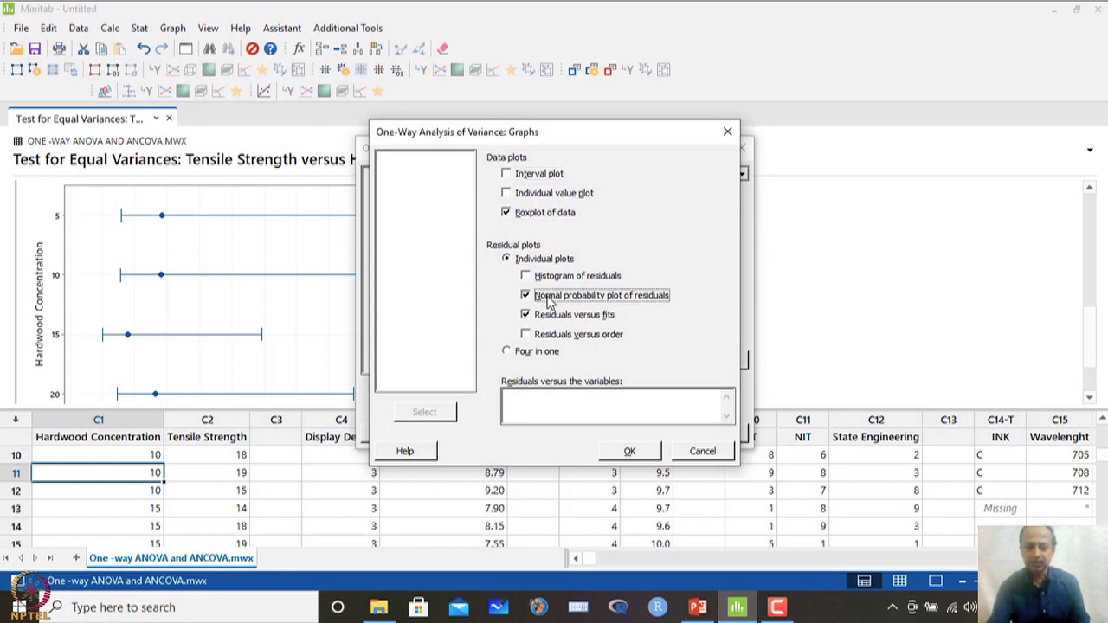
left_click(547, 318)
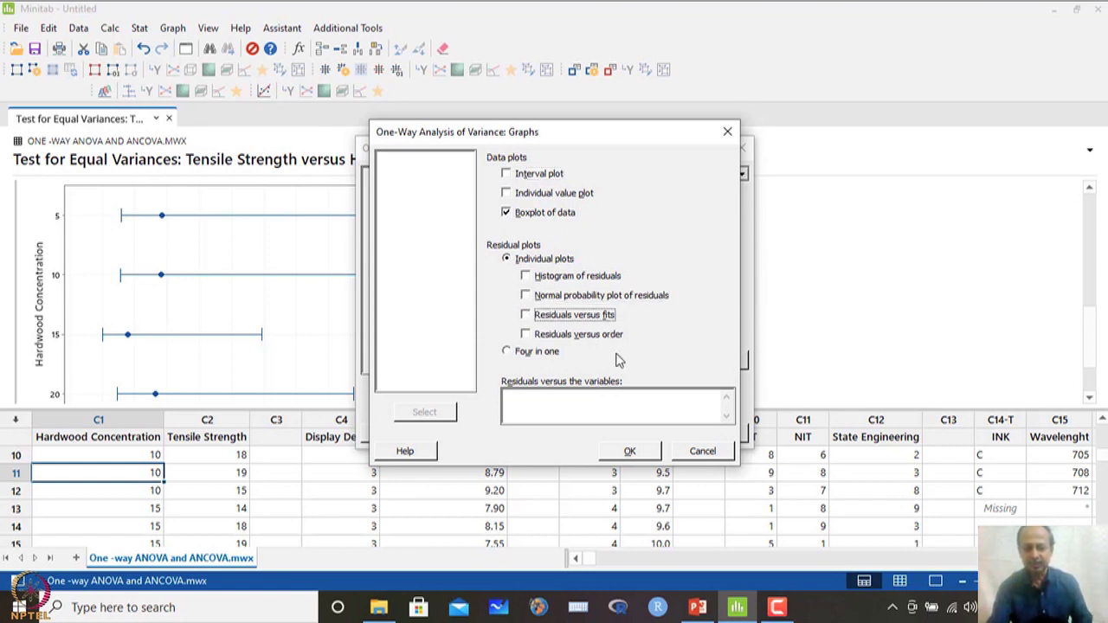
left_click(645, 455)
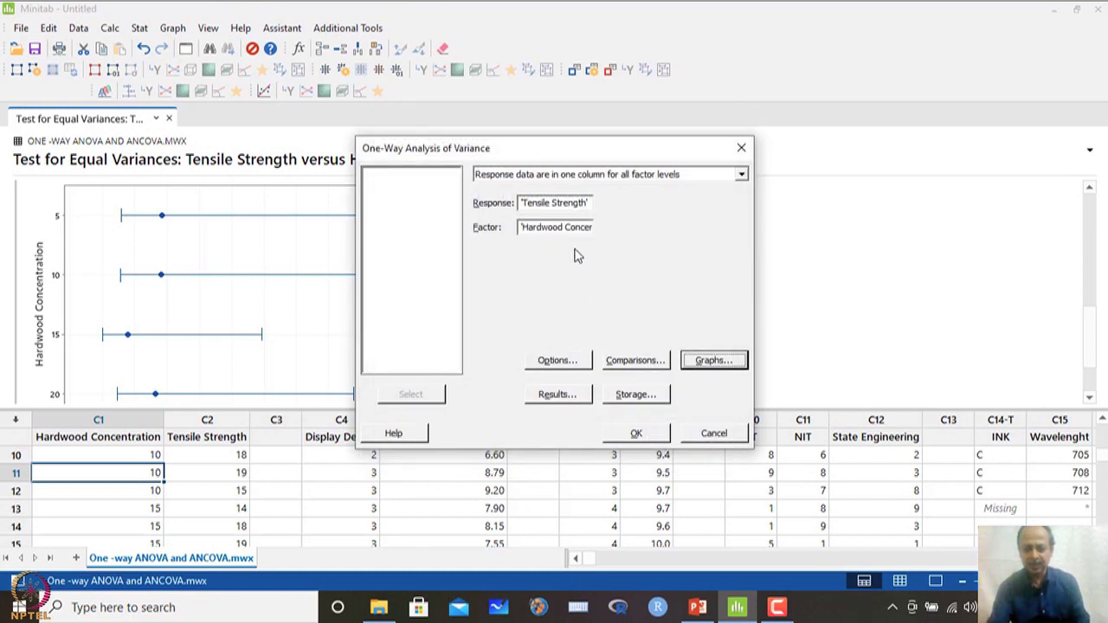
Step: Run the one-way ANOVA with Tensile Strength as response and Hardwood Concentration as factor
left_click(544, 205)
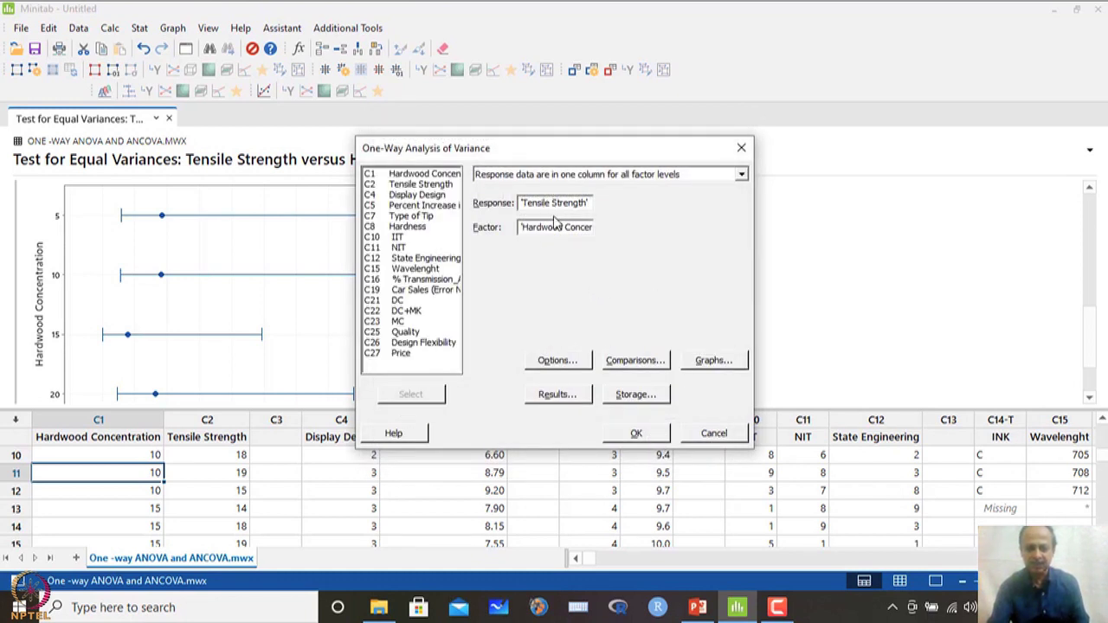
left_click(549, 226)
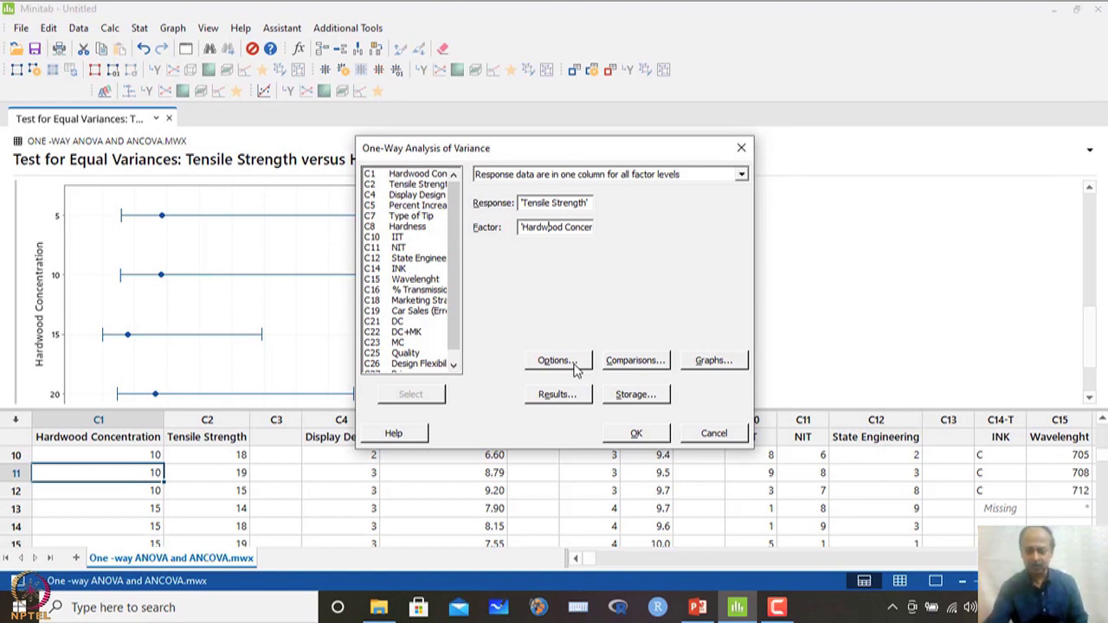
left_click(639, 434)
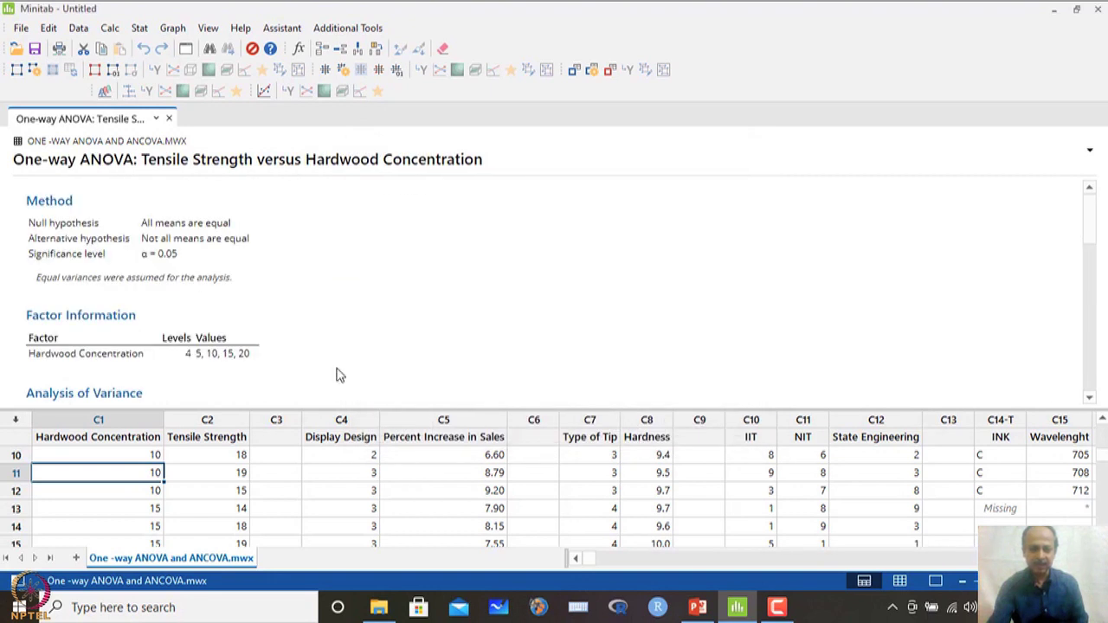
Step: Copy the Analysis of Variance table from the one-way ANOVA output as a picture
left_click(304, 332)
scroll(309, 314, "down", 5)
scroll(313, 317, "up", 3)
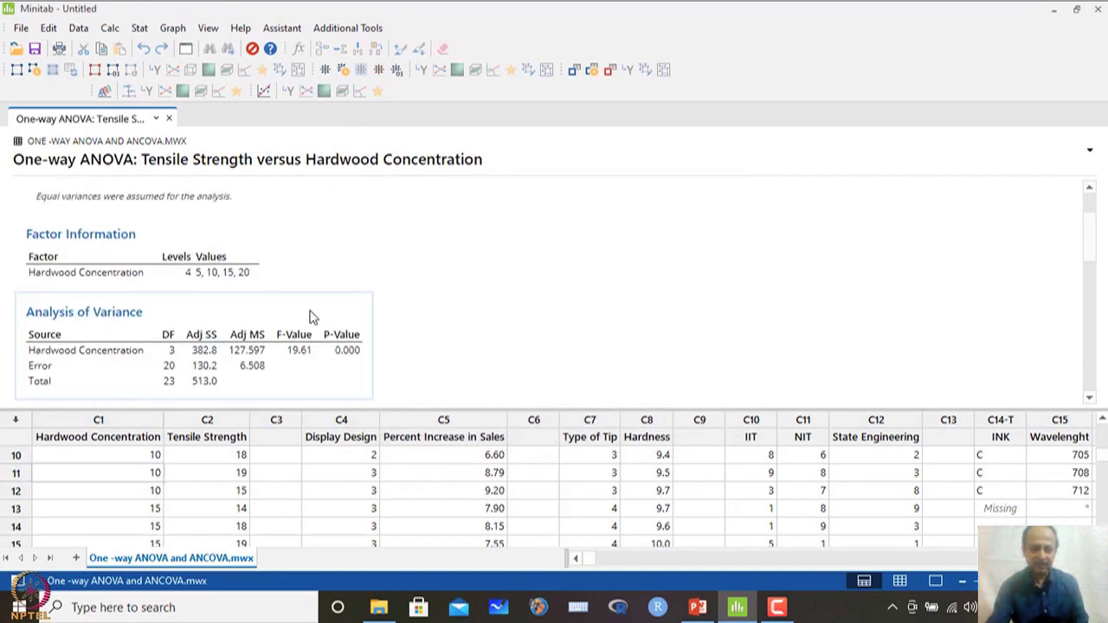
left_click(295, 332)
left_click(389, 303)
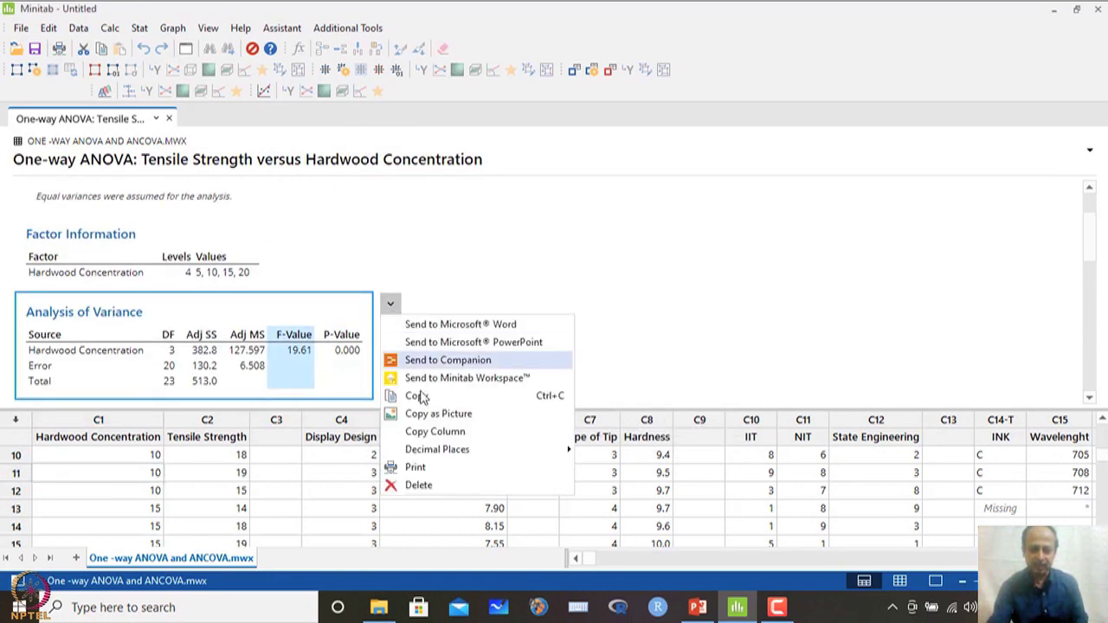
left_click(427, 414)
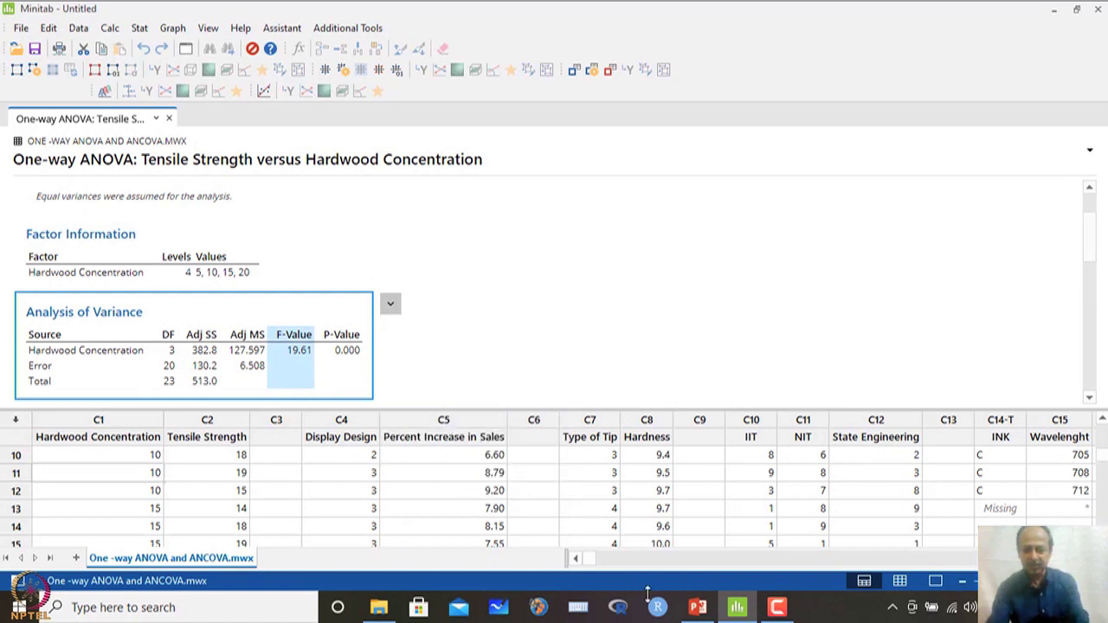
Step: Switch to Excel 2016 and create a blank workbook
left_click(173, 607)
type("excel")
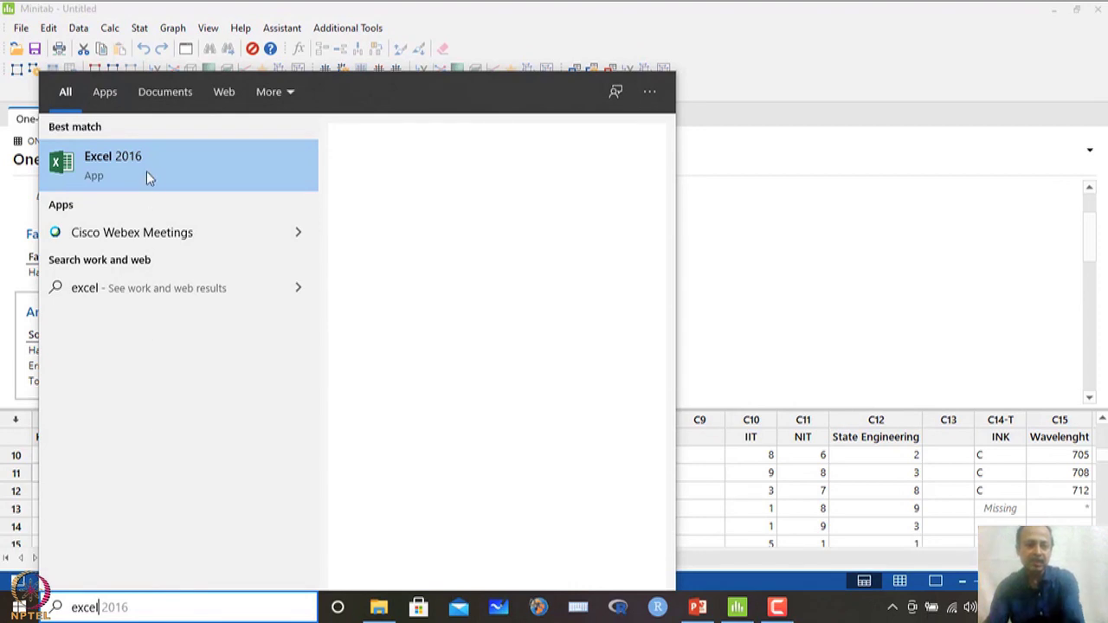
left_click(147, 173)
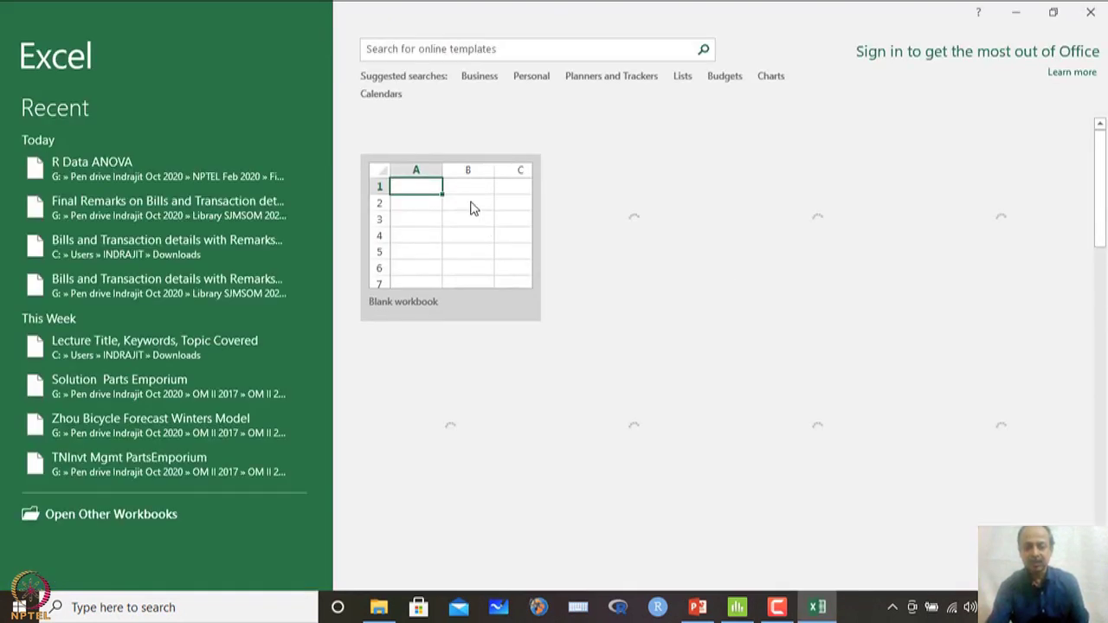
left_click(472, 208)
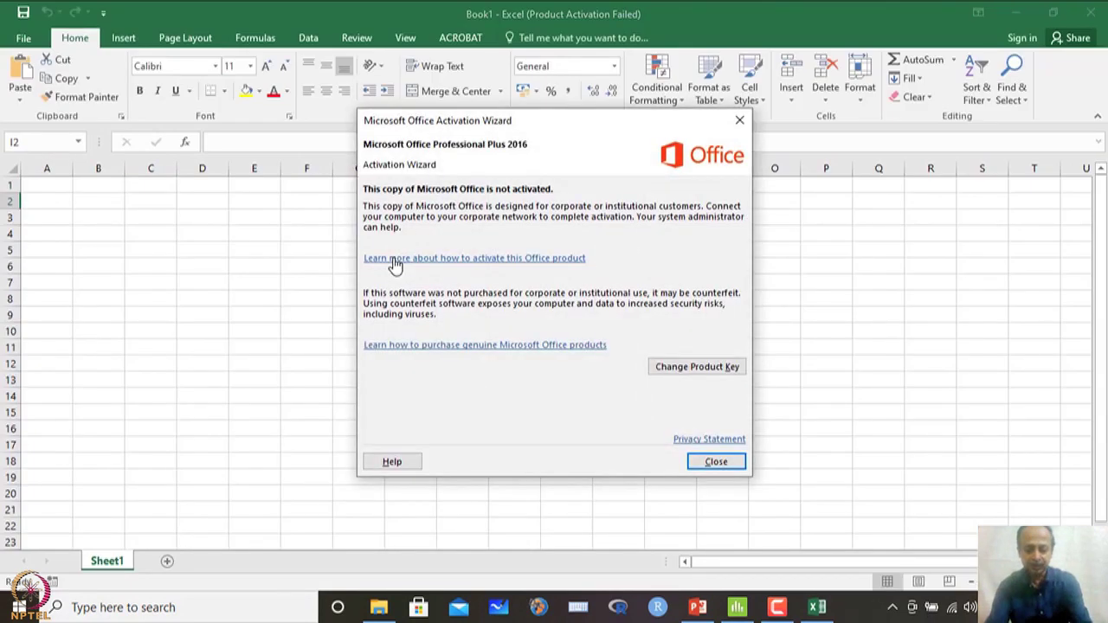
Step: Paste the copied Analysis of Variance picture into the blank sheet, enlarge it and place it over about C3 to P17
left_click(695, 460)
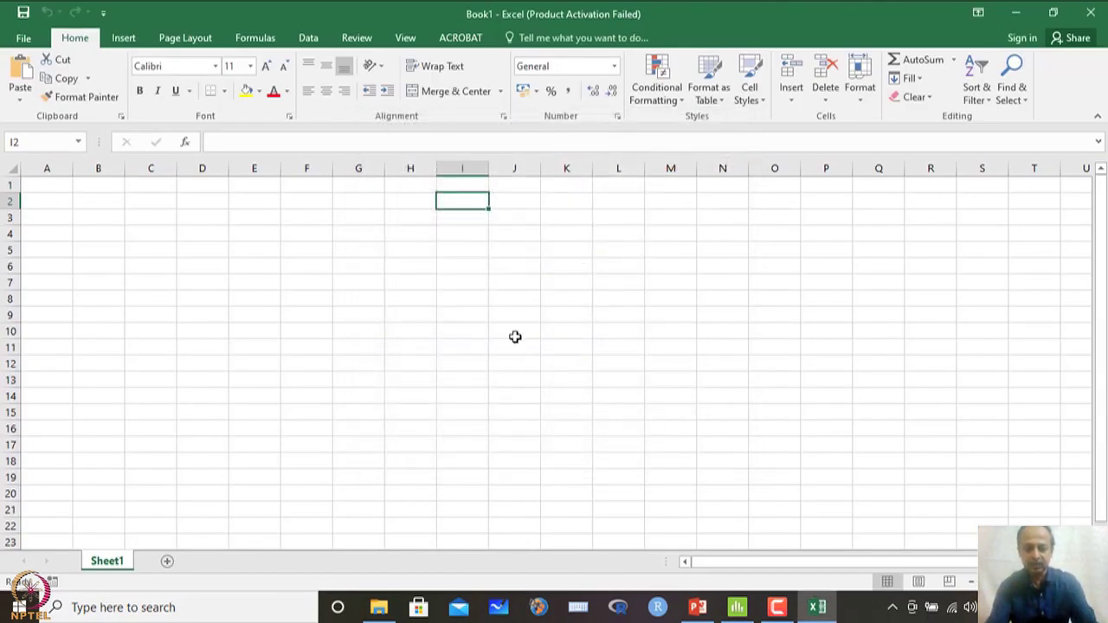
key("ctrl+v")
left_click_drag(437, 307, 240, 424)
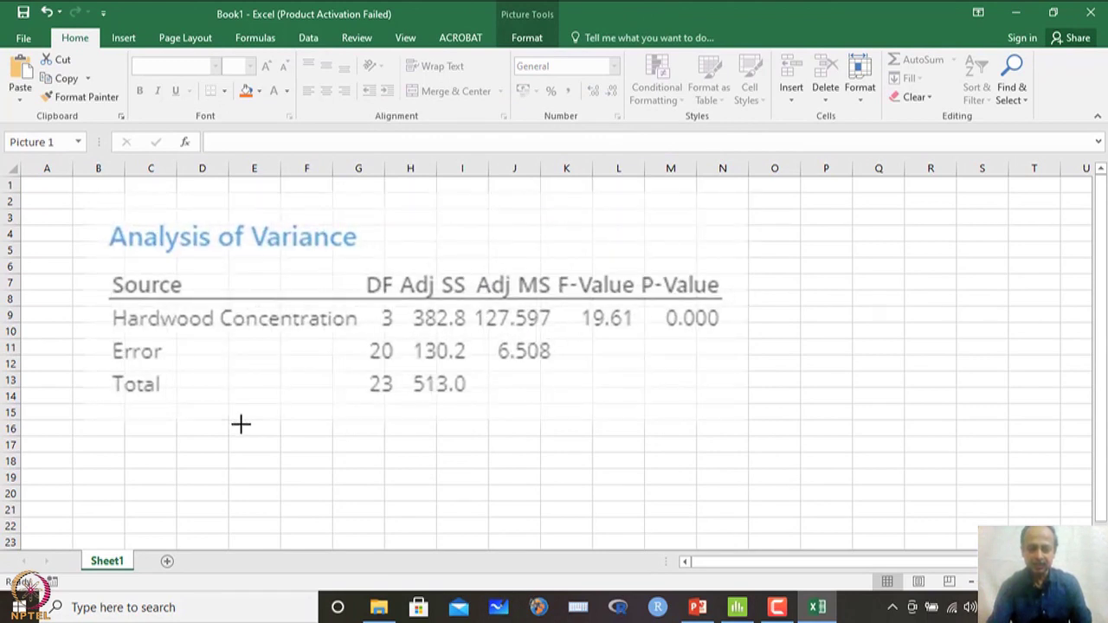
left_click_drag(381, 371, 464, 391)
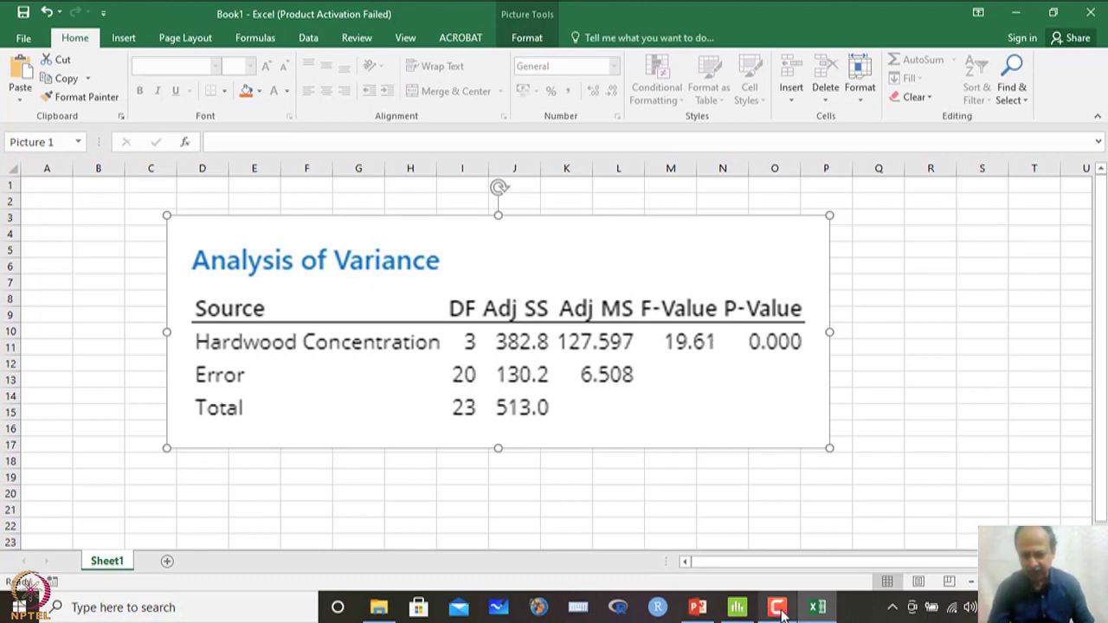
Step: Switch to Minitab and rerun the one-way ANOVA of Tensile Strength by Hardwood Concentration without assuming equal variances
left_click(737, 607)
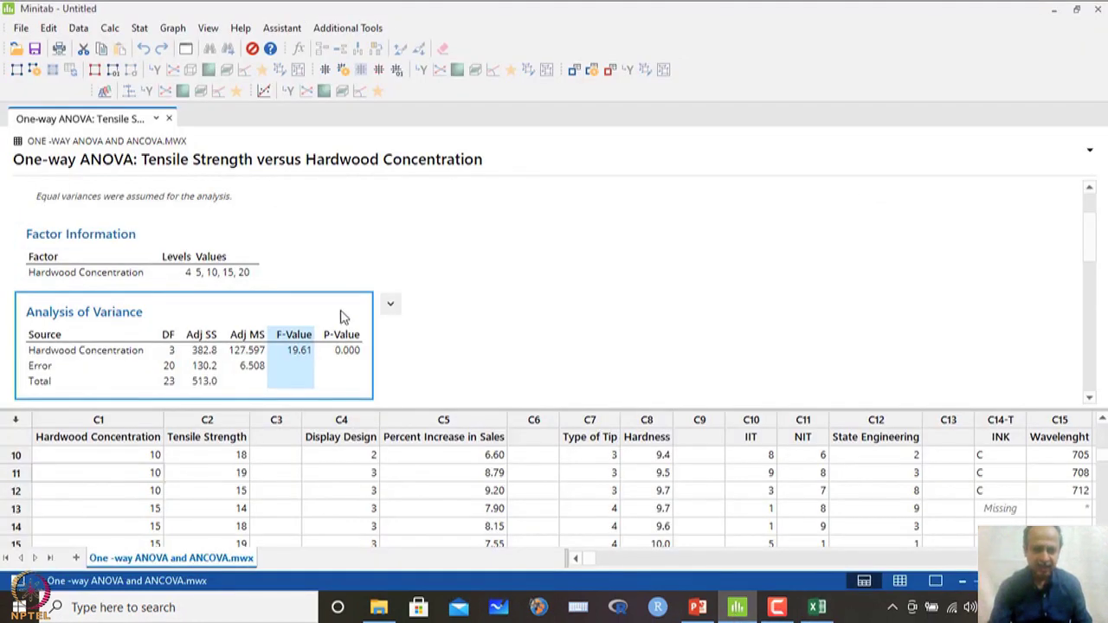
left_click(141, 31)
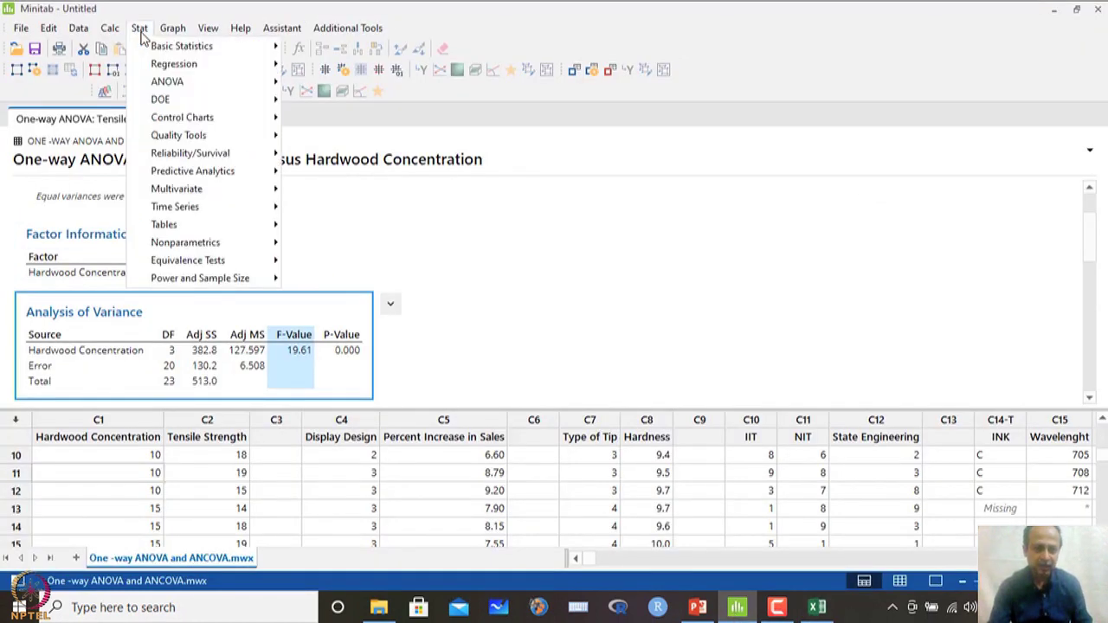
mouse_move(154, 83)
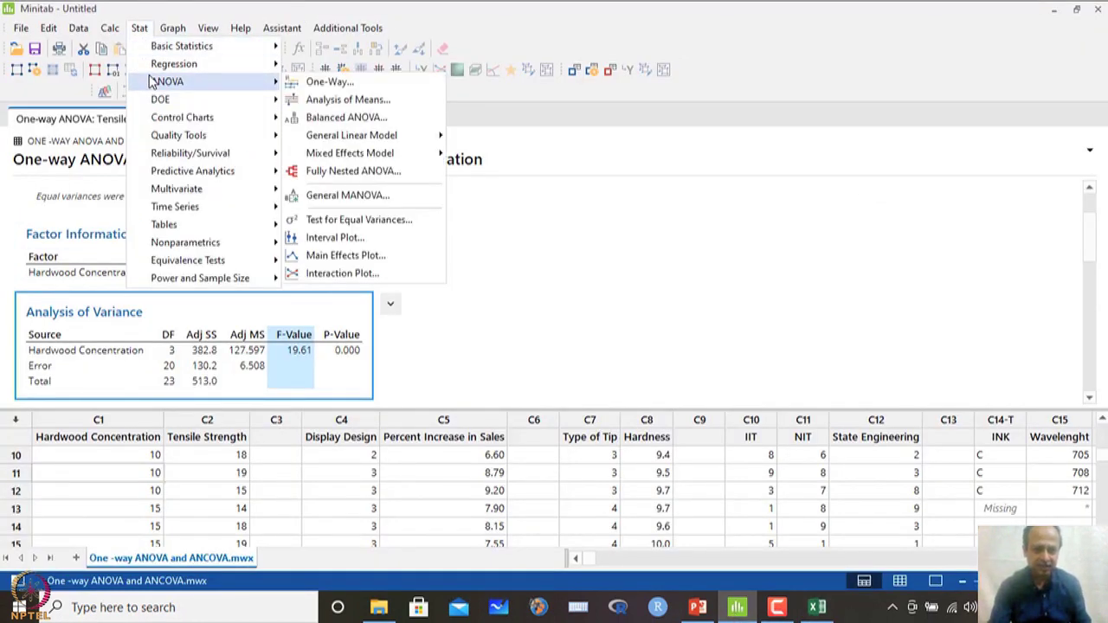
left_click(327, 84)
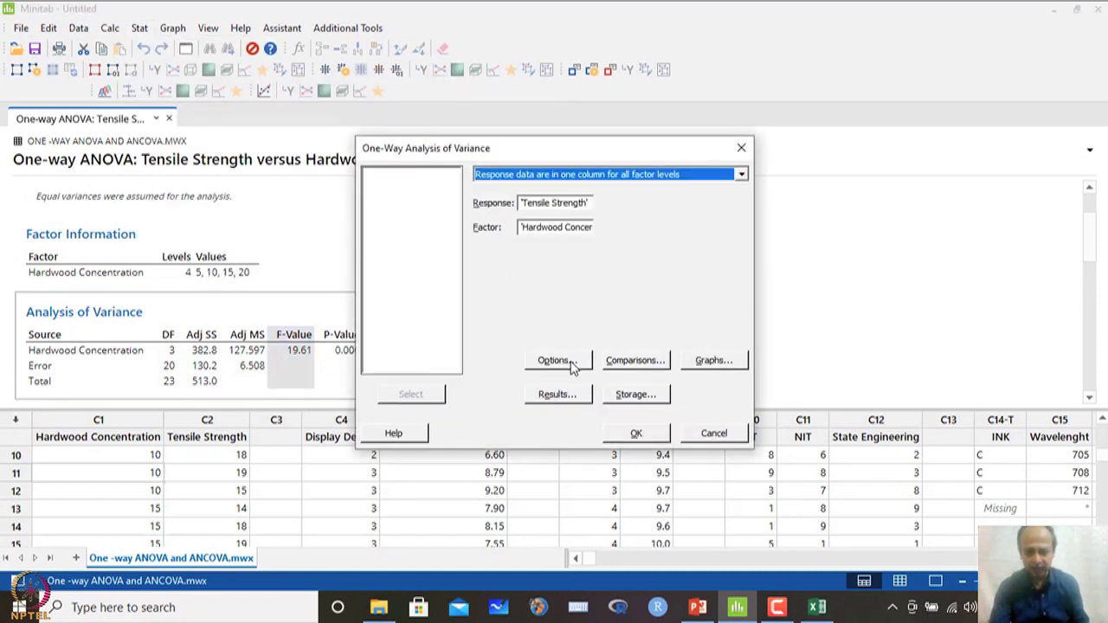
left_click(570, 367)
left_click(459, 263)
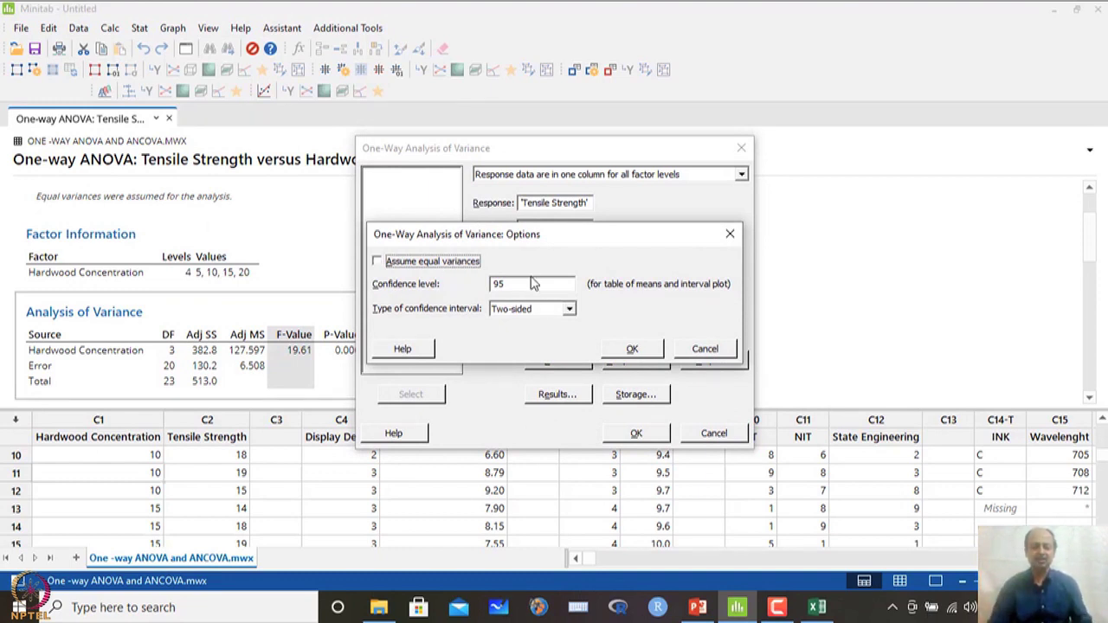
left_click(632, 351)
left_click(639, 437)
Step: Copy the Welch's Test table from the one-way ANOVA output as a picture
scroll(267, 278, "down", 5)
scroll(268, 279, "up", 4)
left_click(285, 346)
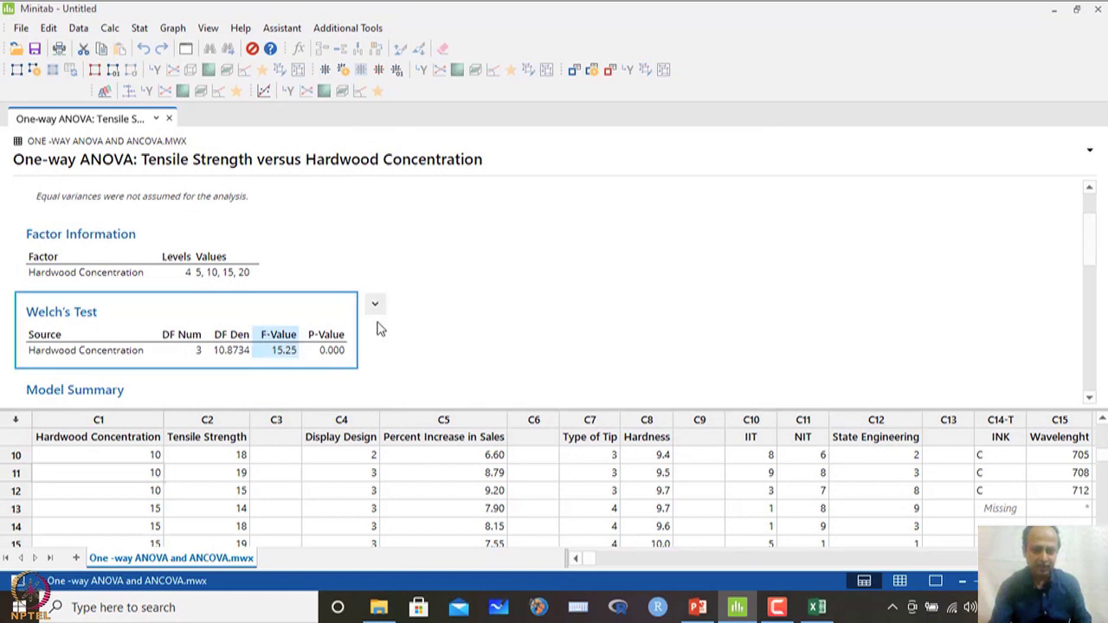
left_click(375, 303)
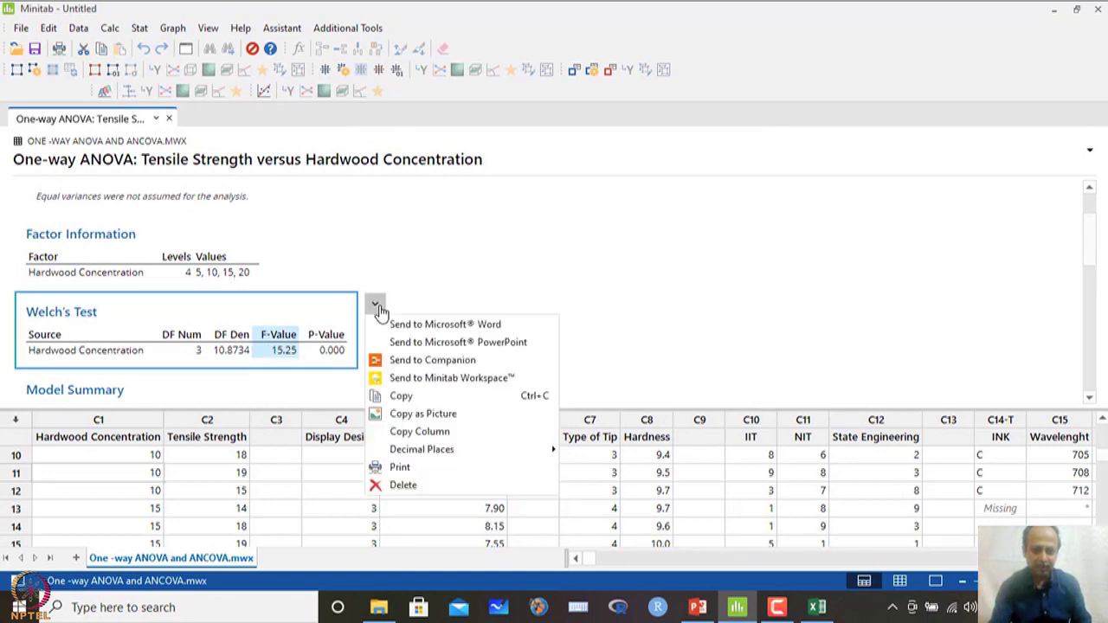
left_click(428, 413)
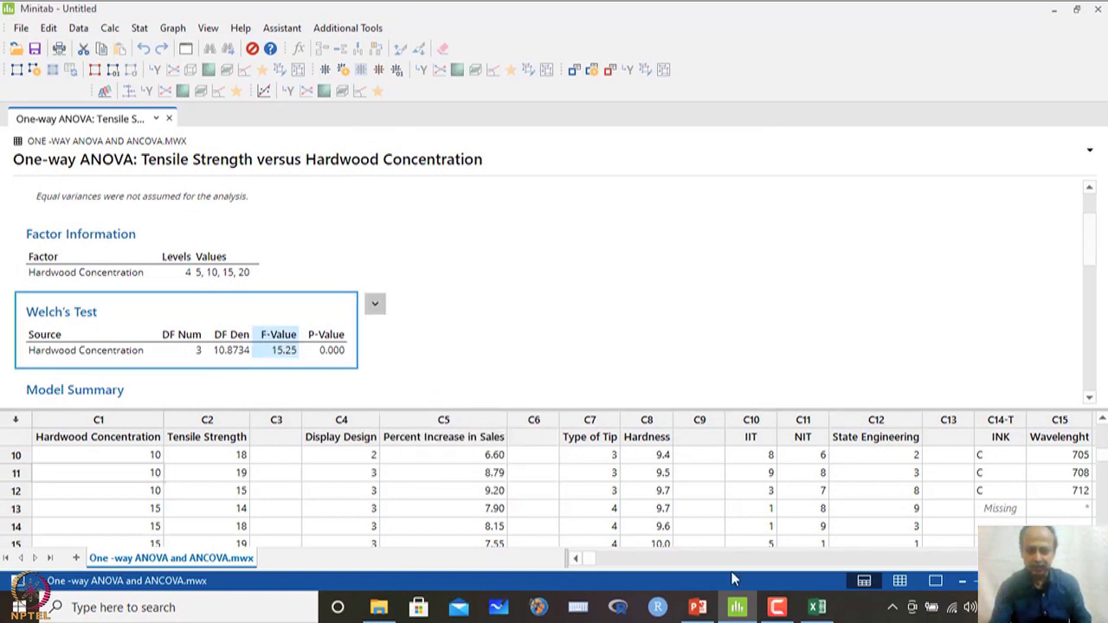
Step: Switch to Excel, paste the Welch's Test picture at cell D19 and enlarge it to about row 28 and column O
left_click(814, 608)
left_click(225, 476)
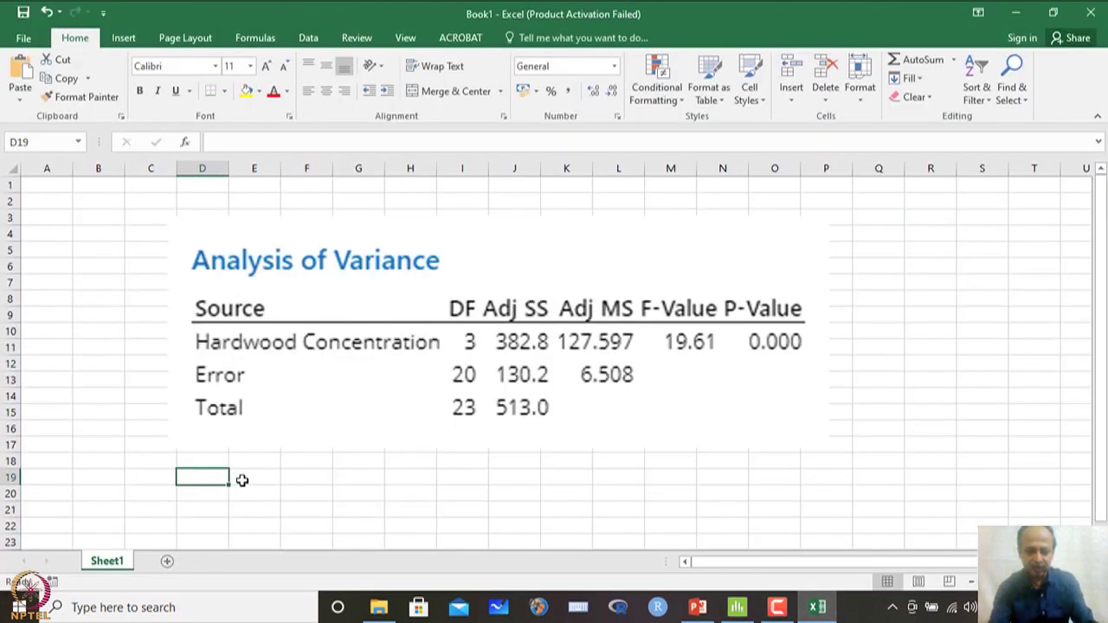
key("ctrl+v")
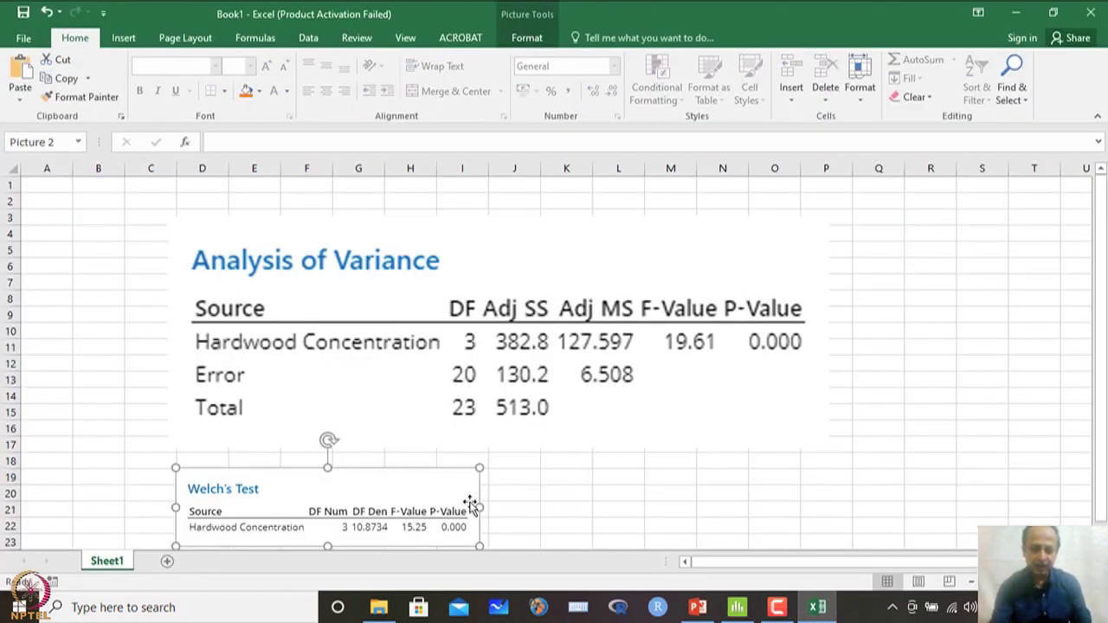
scroll(471, 502, "down", 2)
left_click_drag(479, 450, 777, 511)
scroll(715, 490, "down", 2)
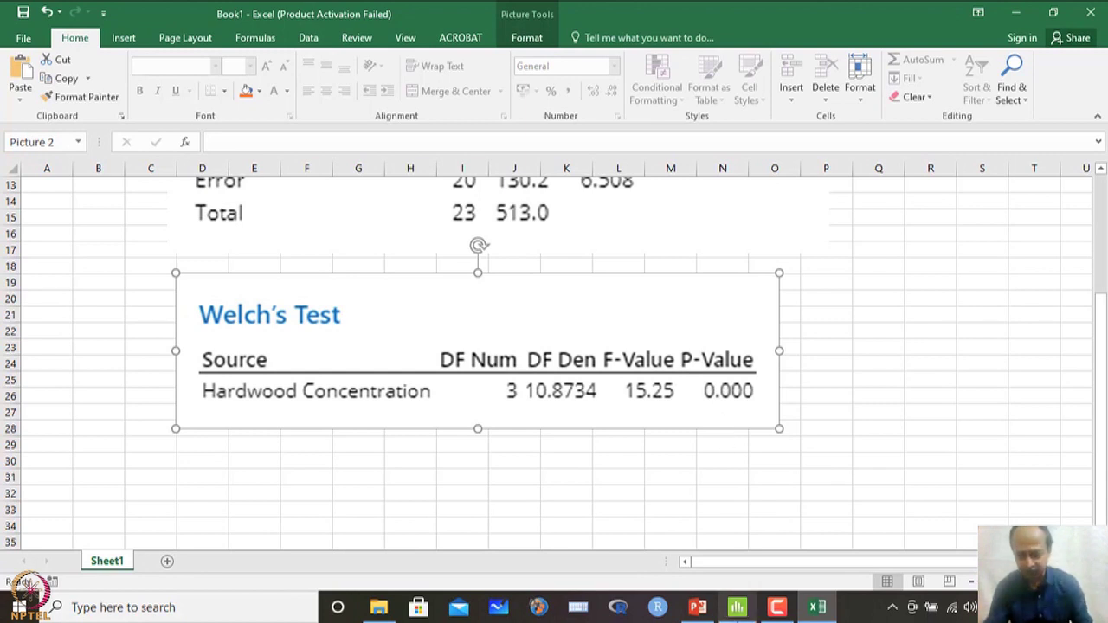
Step: Return to Minitab, toggle the equal variances assumption on and back off in the one-way ANOVA options, and close the analysis dialog
left_click(737, 611)
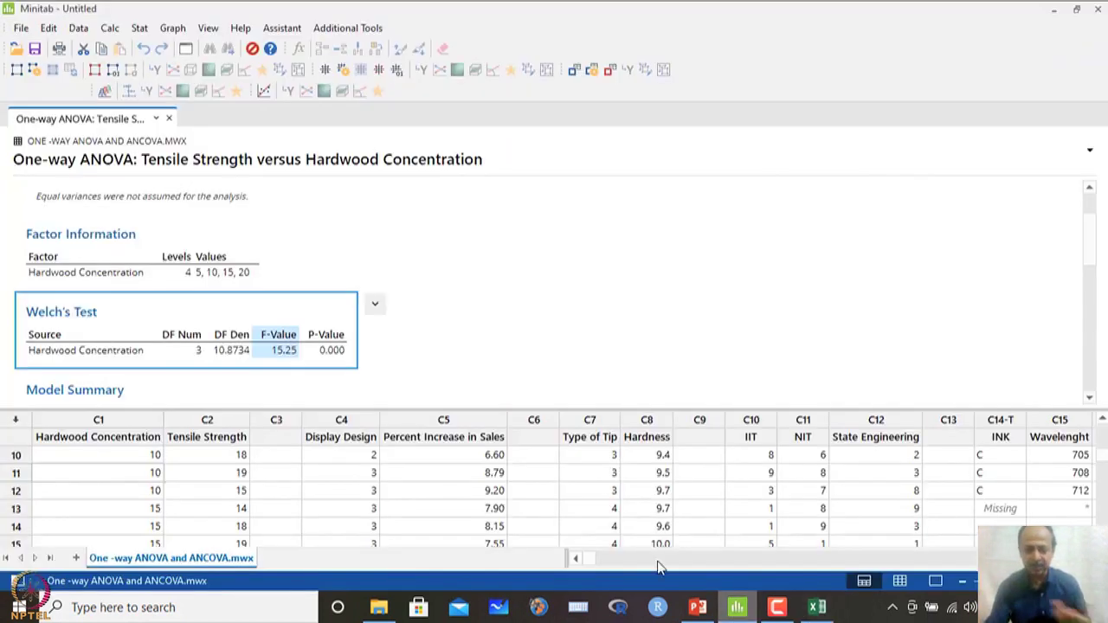
left_click(139, 28)
mouse_move(165, 81)
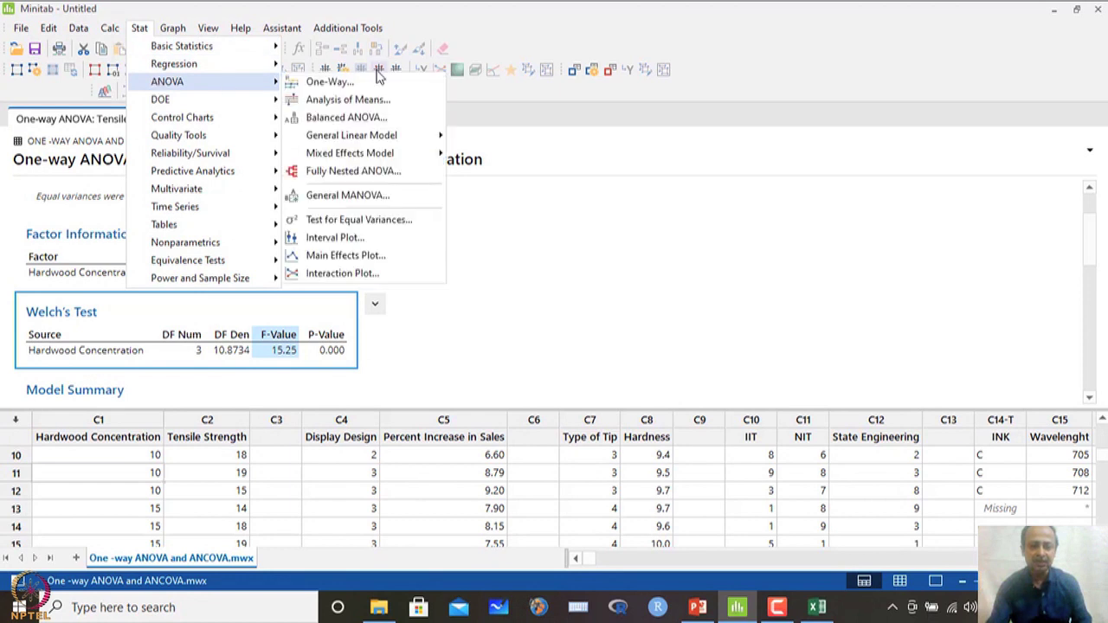
left_click(360, 78)
left_click(551, 360)
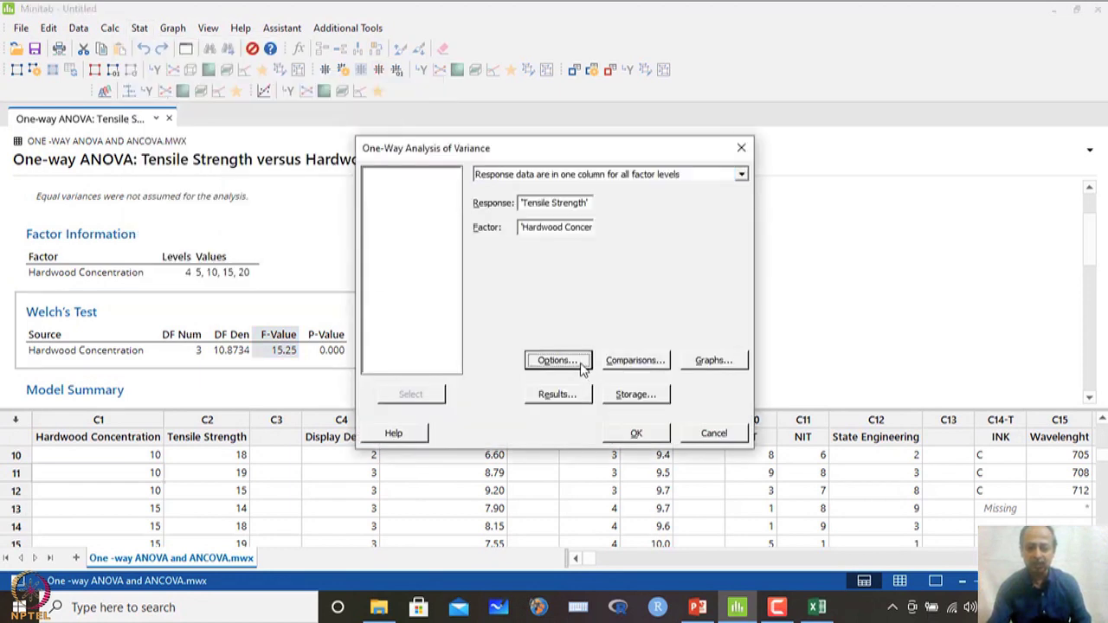
left_click(449, 268)
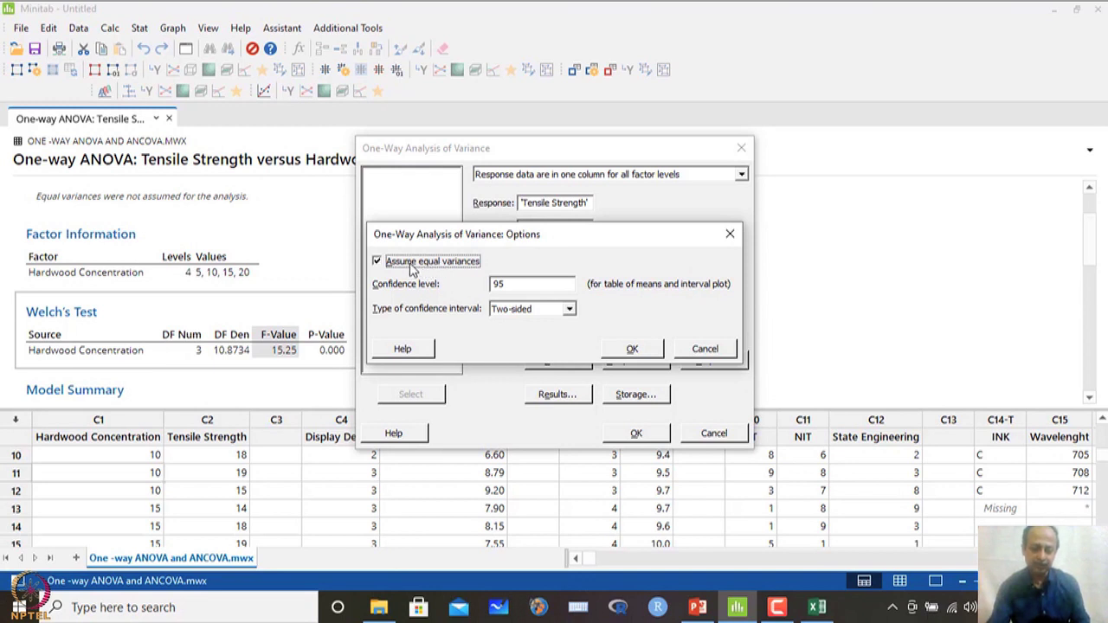
left_click(378, 265)
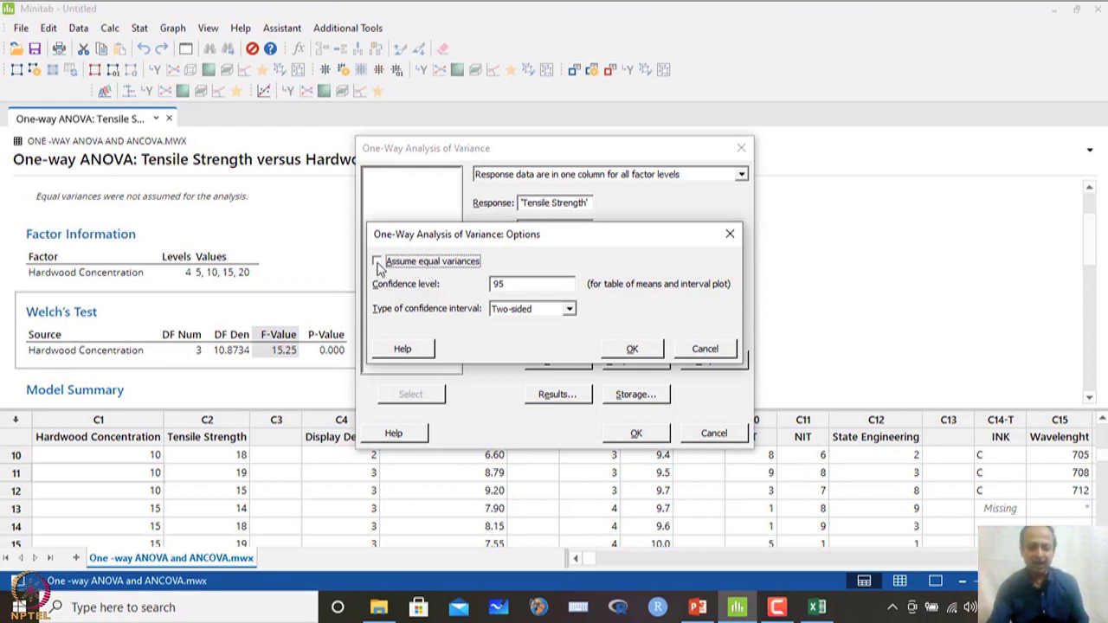
left_click(635, 350)
left_click(636, 432)
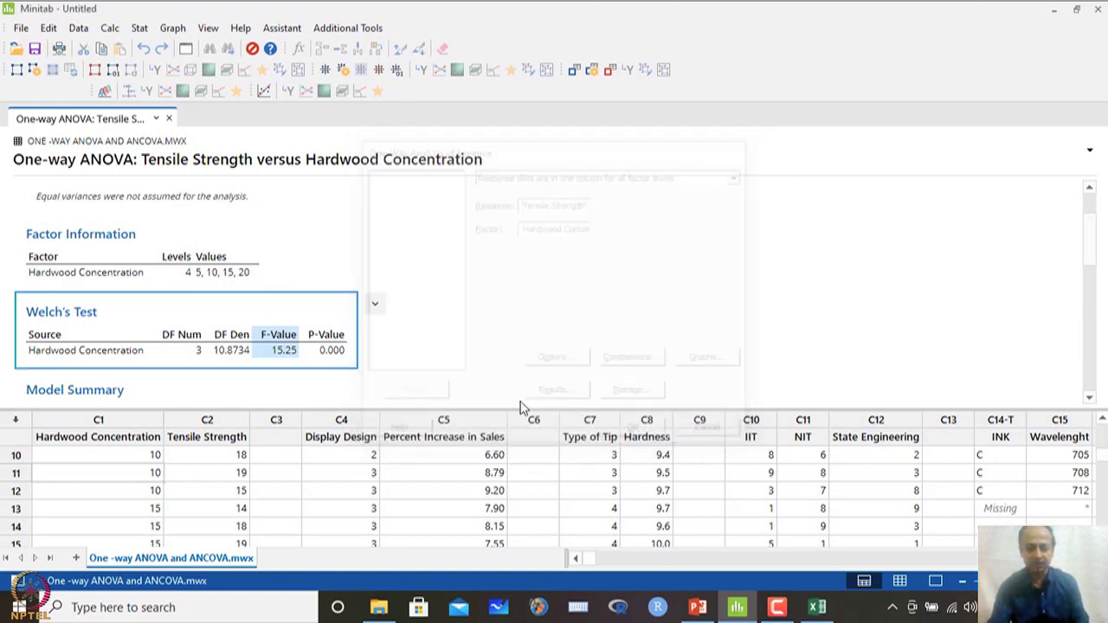
Step: Examine the Model Summary, Means and Welch's Test tables in the one-way ANOVA output
scroll(379, 362, "down", 4)
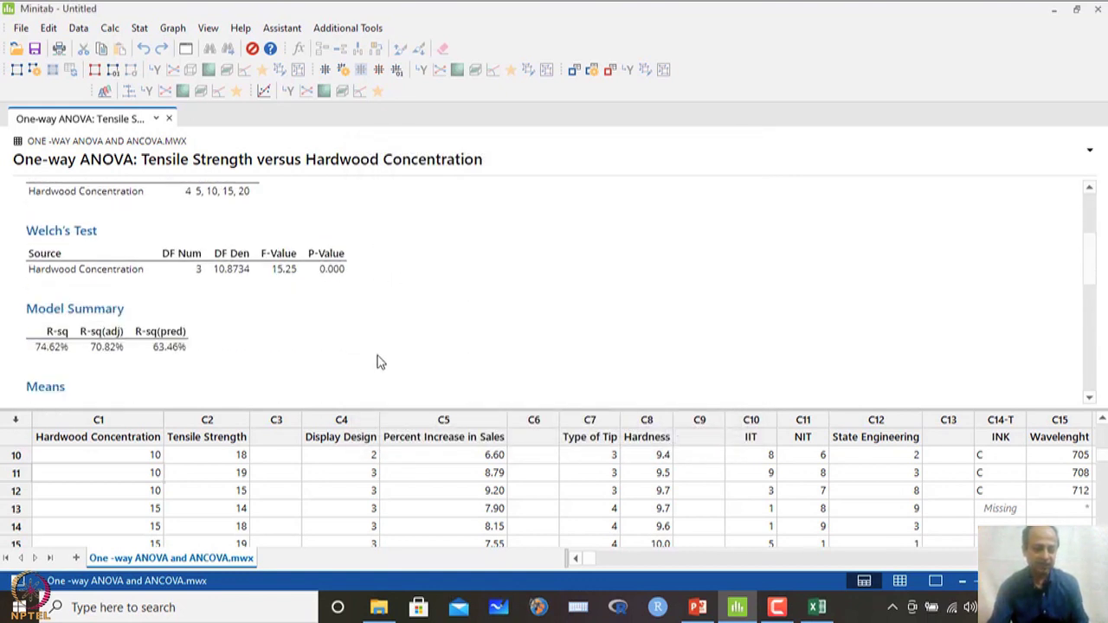
scroll(378, 362, "down", 2)
scroll(197, 316, "down", 2)
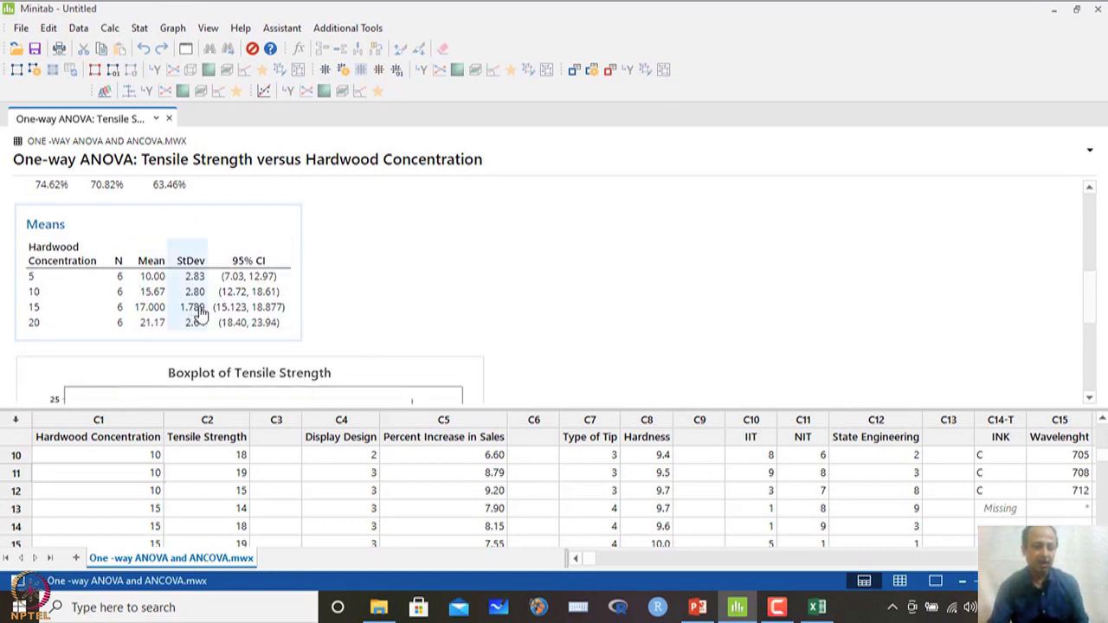
scroll(341, 321, "up", 4)
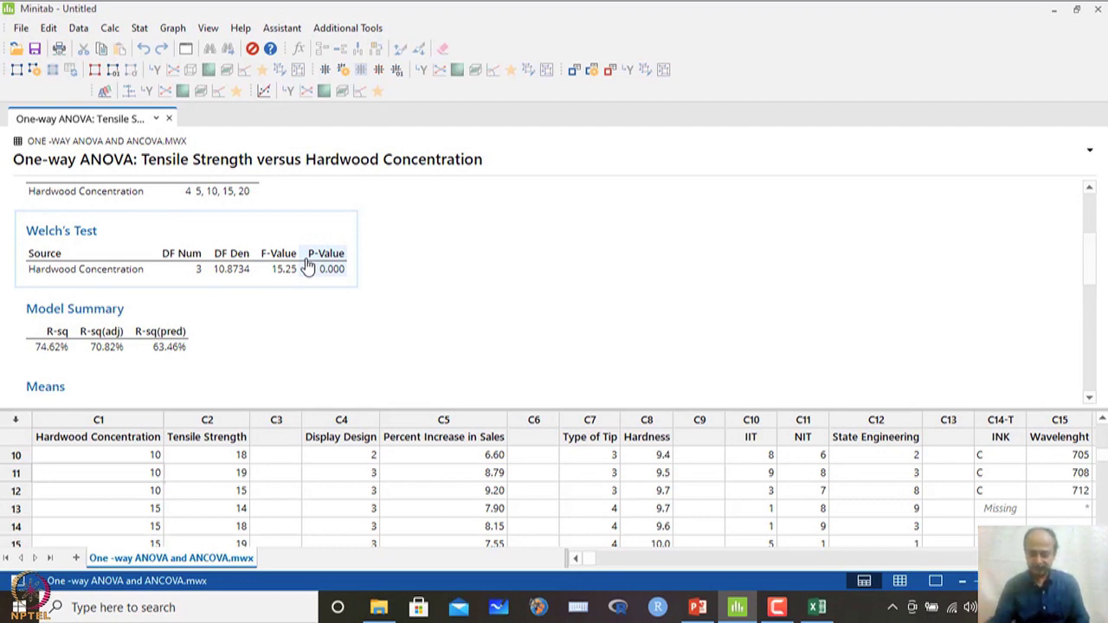
Step: Switch to PowerPoint and start the slide show from slide 41 with the equal variances test and ANOVA results
left_click(698, 608)
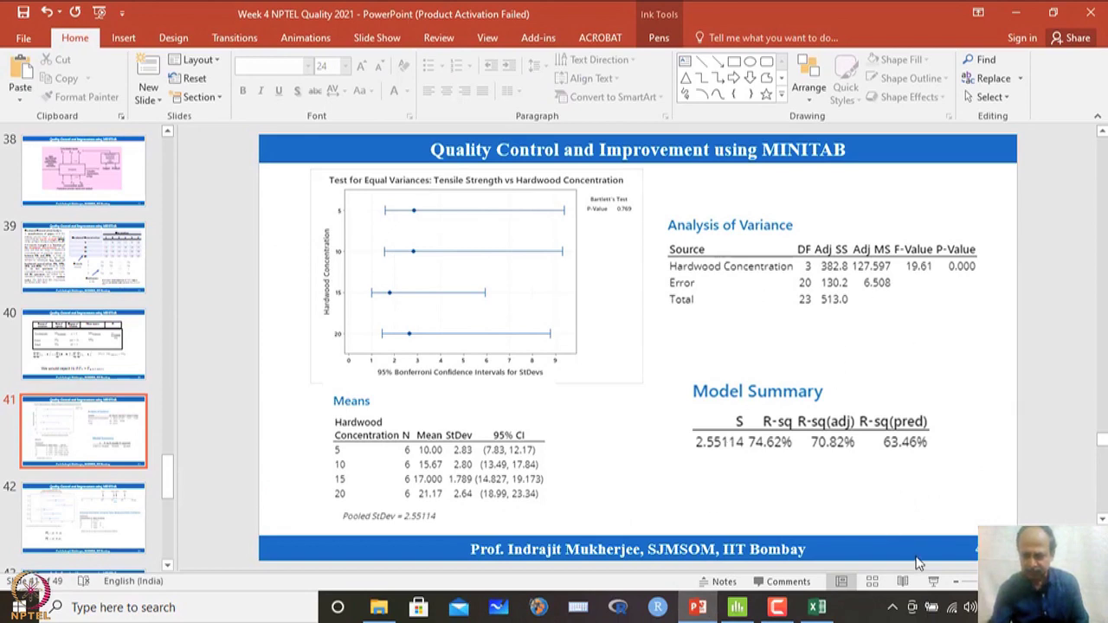
left_click(934, 582)
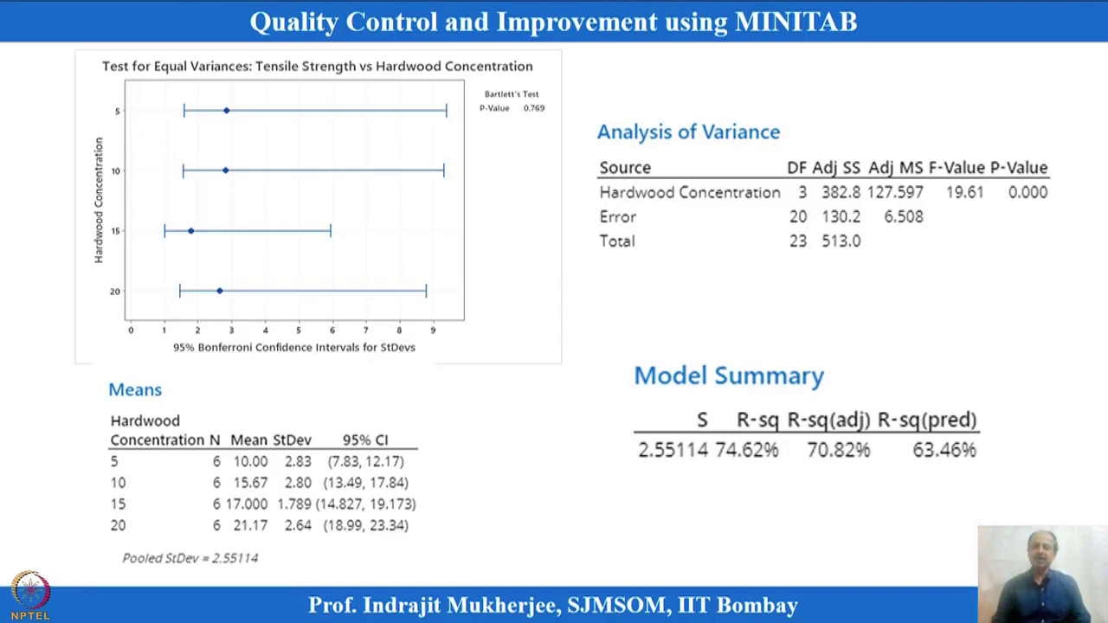